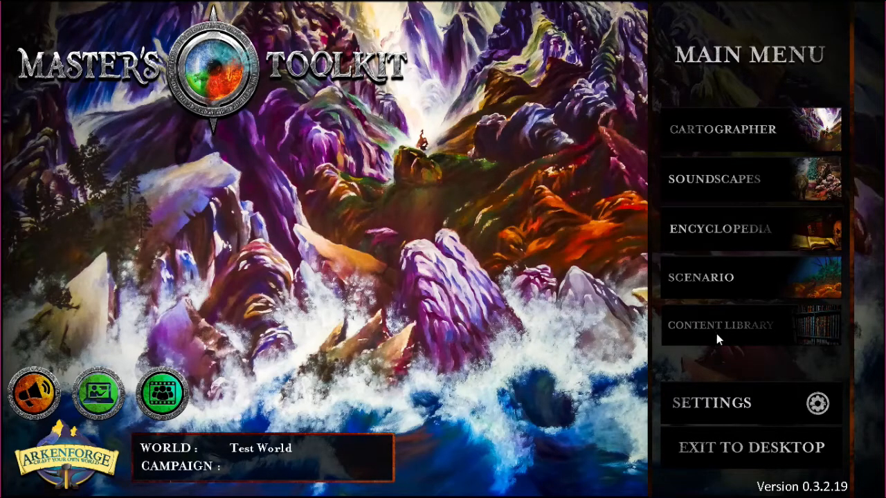
Open the Cartographer and look inside the DDAL00-02 - Lost Tales map folder.
left_click(708, 128)
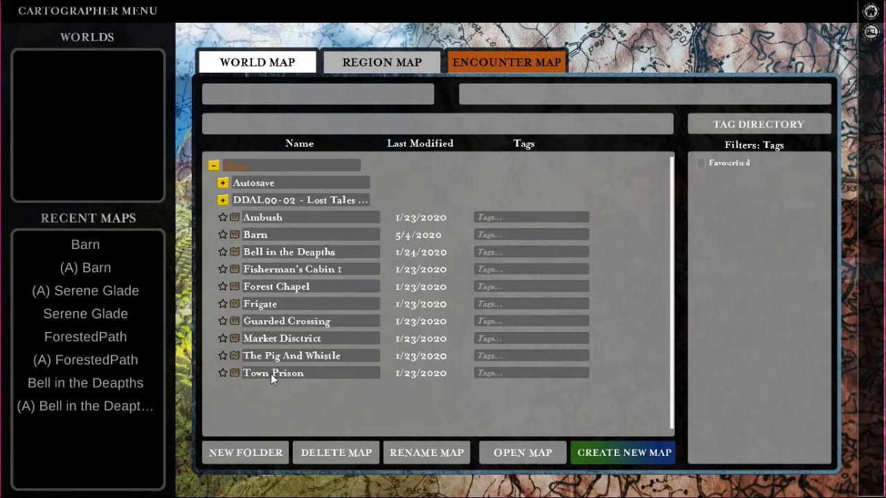
left_click(282, 254)
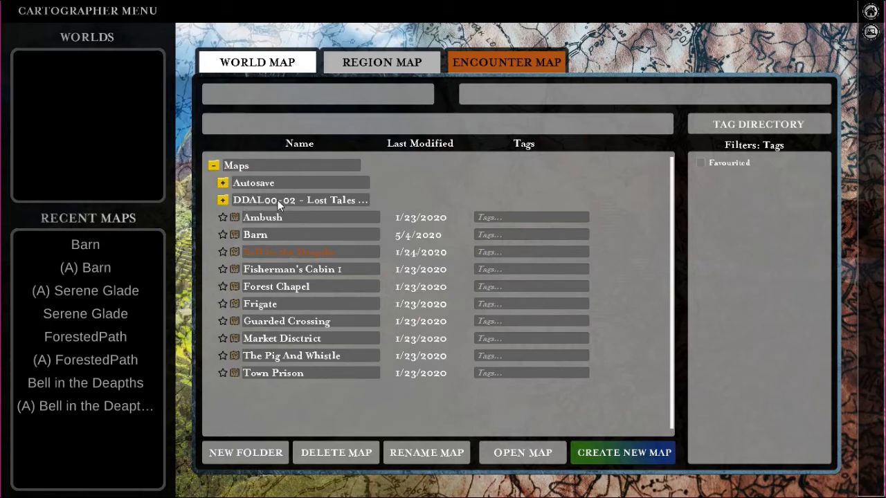
left_click(329, 200)
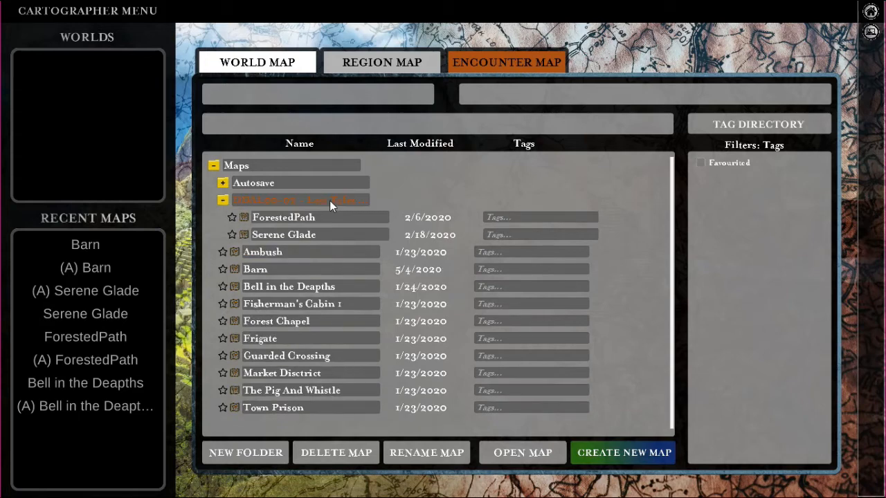
left_click(315, 202)
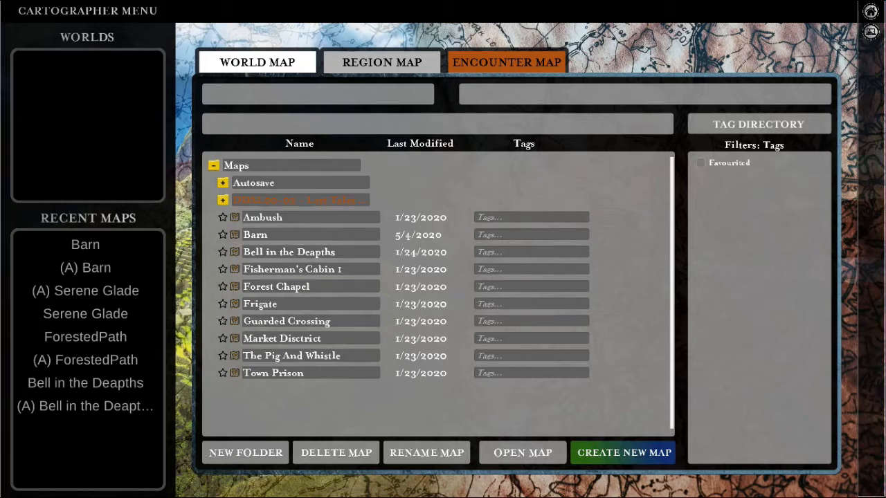
Compare the world and encounter map lists and open the encounter map Bell in the Deapths.
left_click(270, 253)
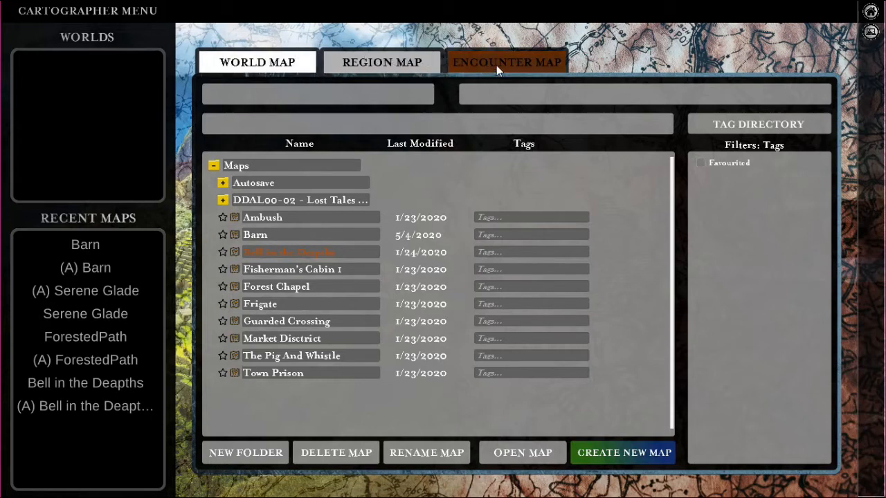
left_click(240, 65)
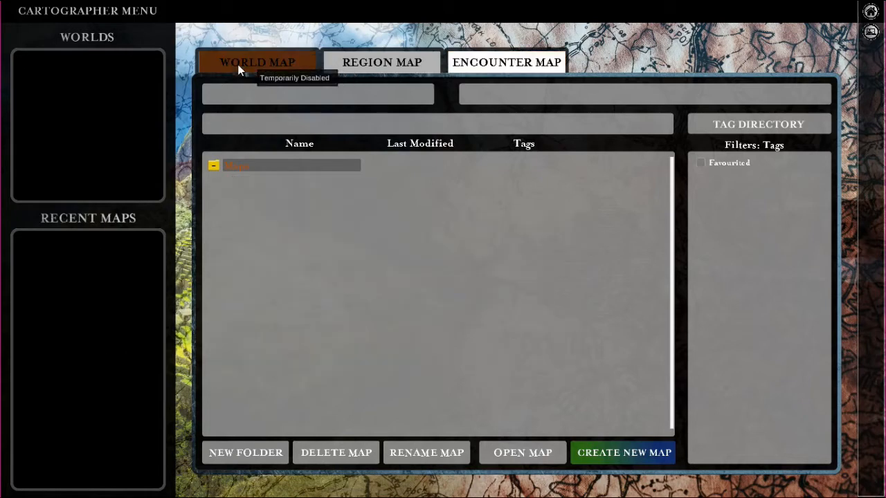
left_click(522, 61)
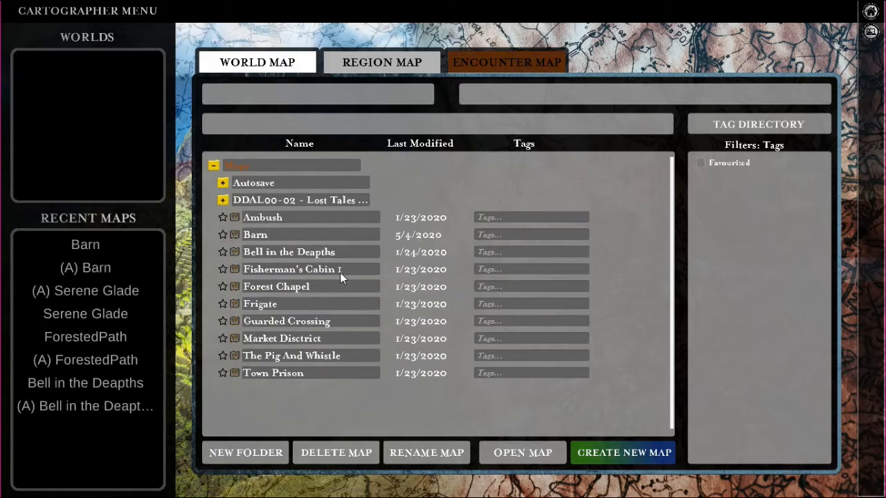
left_click(268, 255)
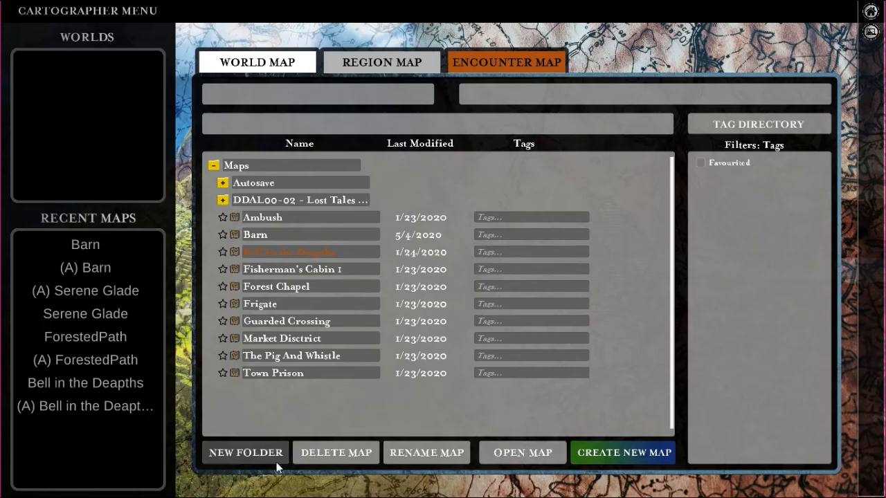
left_click(531, 454)
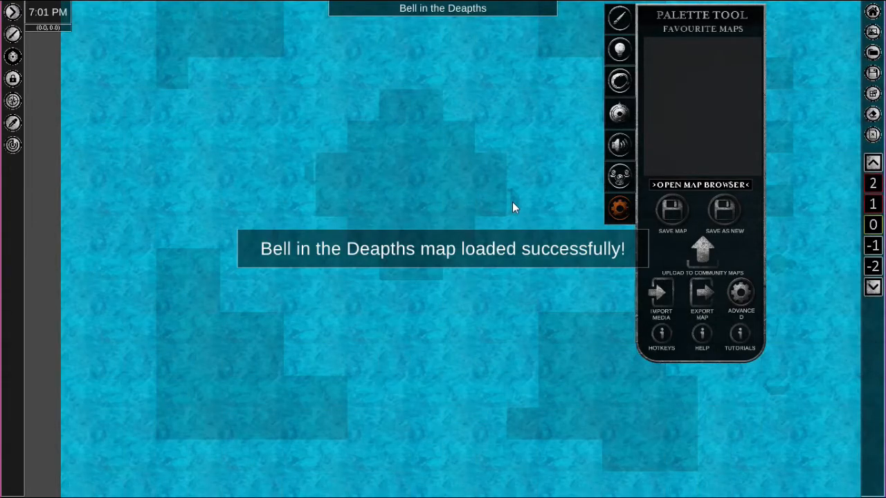
Move the Palette Tool clear of the map so that the whole map area can be seen.
scroll(520, 169, "down", 5)
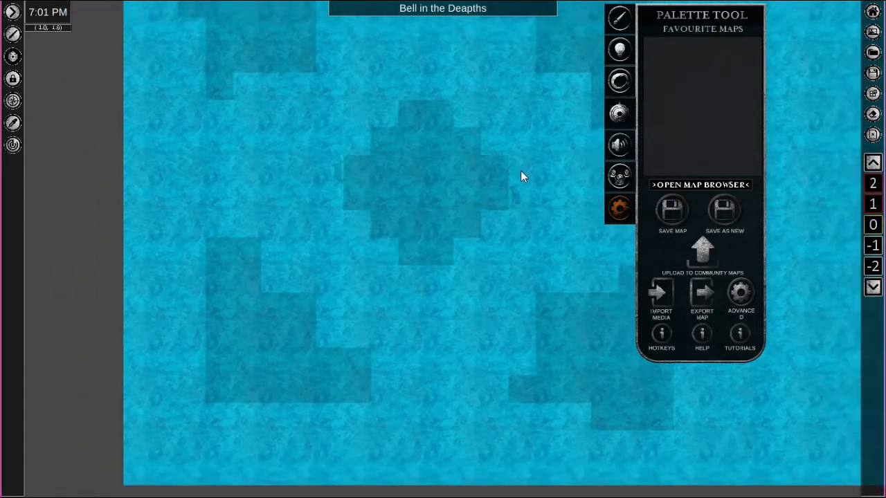
scroll(519, 178, "down", 1)
scroll(519, 178, "up", 2)
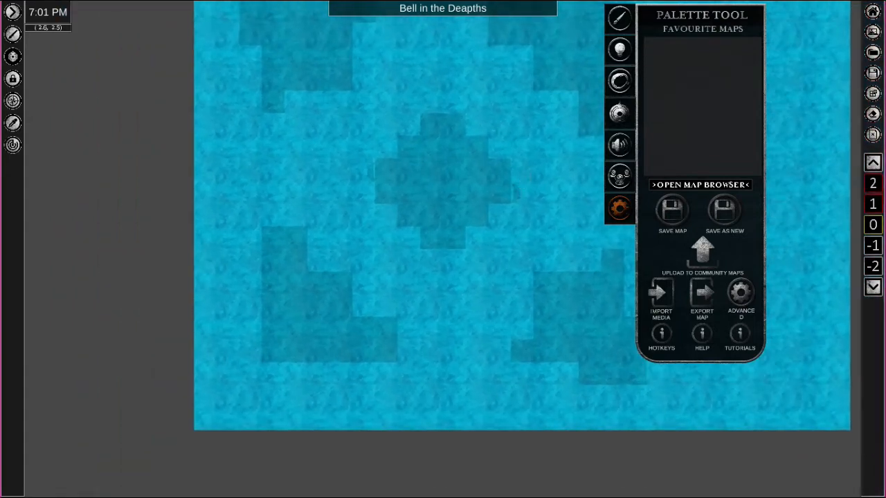
left_click_drag(708, 12, 782, 38)
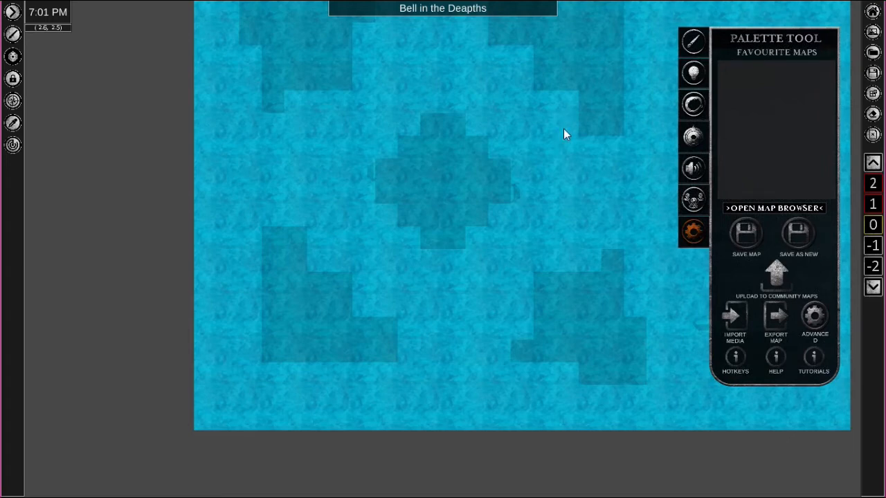
middle_click_drag(576, 132, 449, 197)
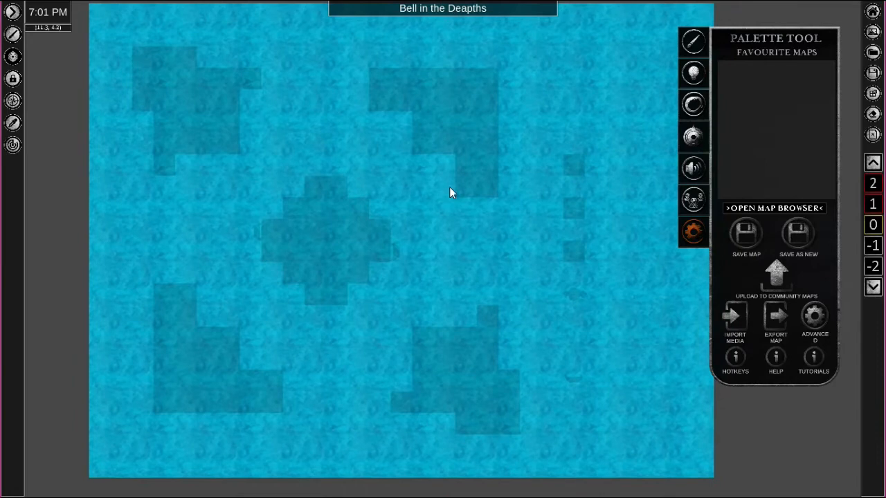
scroll(448, 187, "down", 1)
middle_click_drag(449, 187, 418, 199)
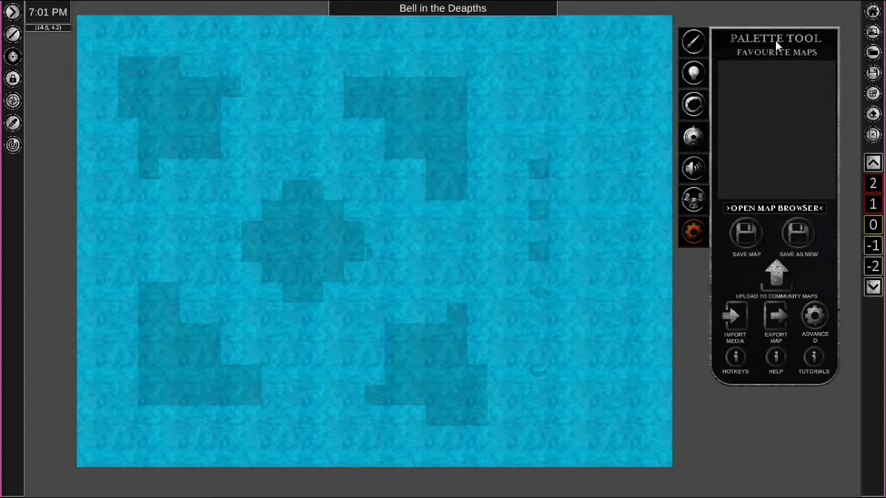
left_click_drag(775, 40, 793, 22)
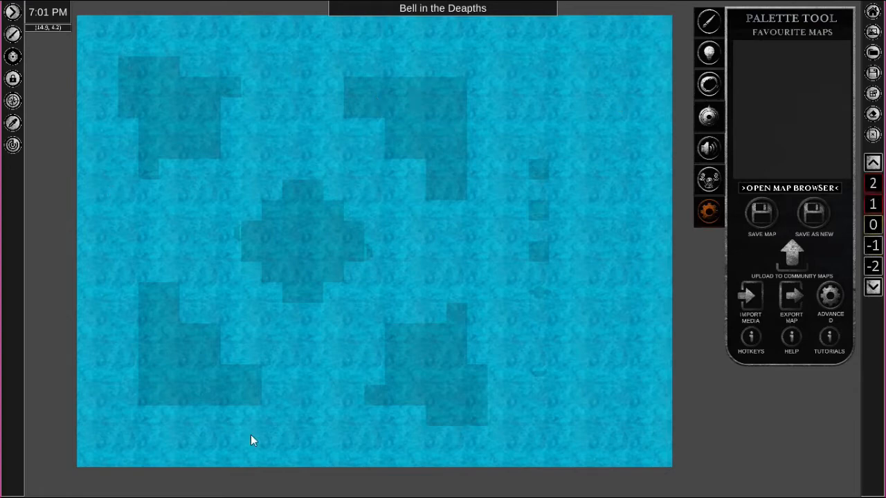
Go up through map layers 1, 2, 3 and 4 to examine what each elevation holds.
left_click(873, 204)
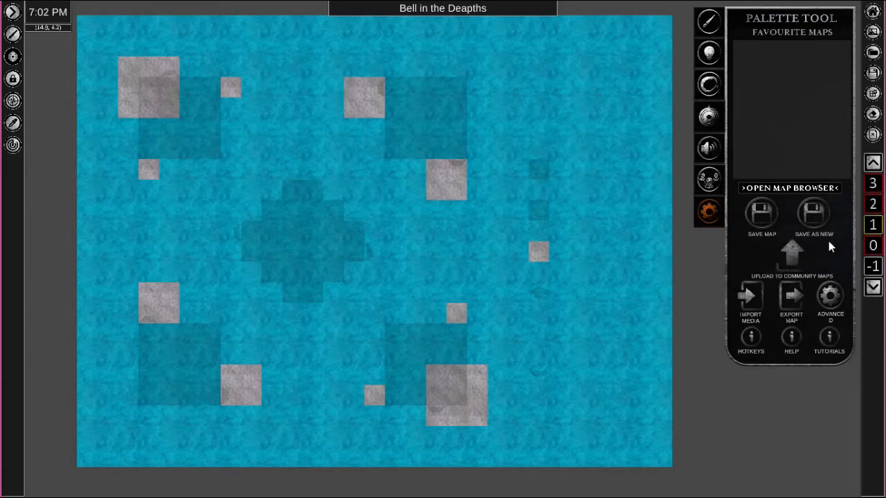
left_click(868, 205)
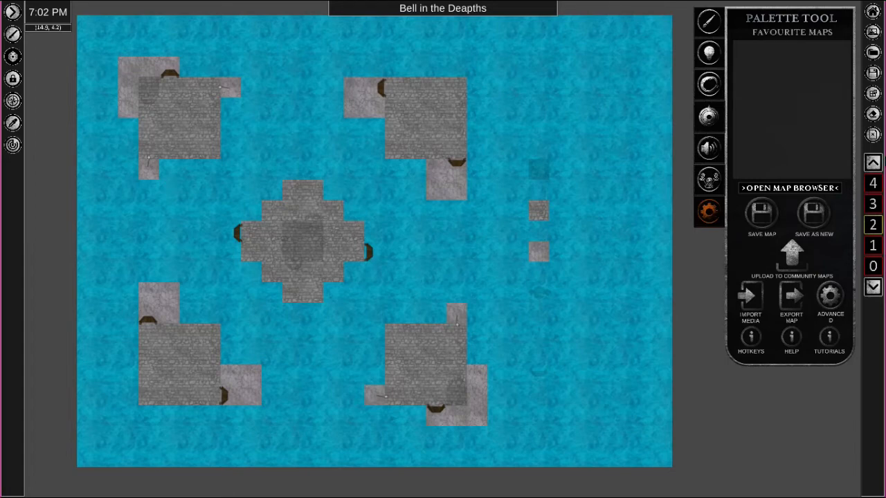
left_click(875, 203)
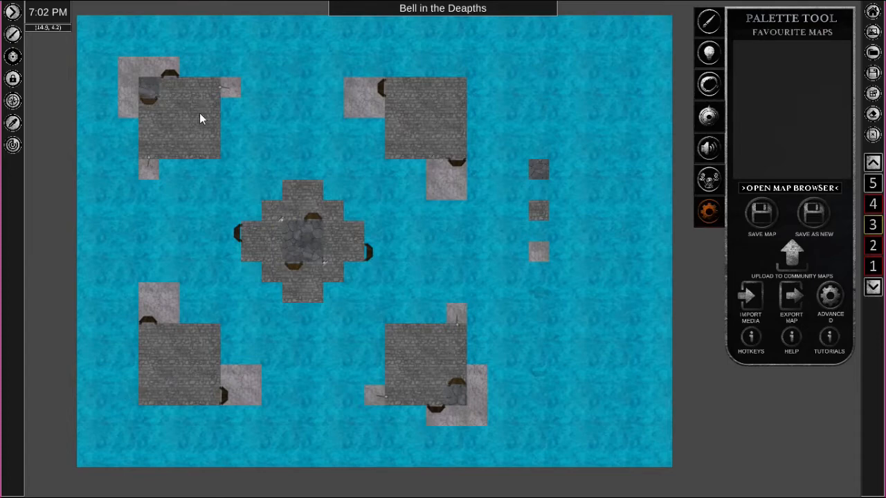
left_click(873, 205)
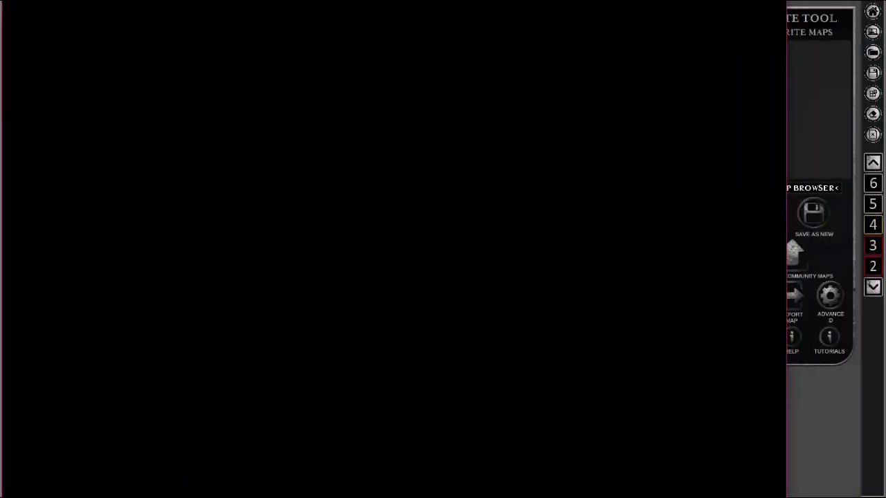
Switch to Photos, widen its window to examine the finished Bell in the Depths image with its legend, and minimise it.
mouse_move(532, 1)
left_mouse_down()
mouse_move(531, 35)
mouse_move(514, 0)
left_mouse_up()
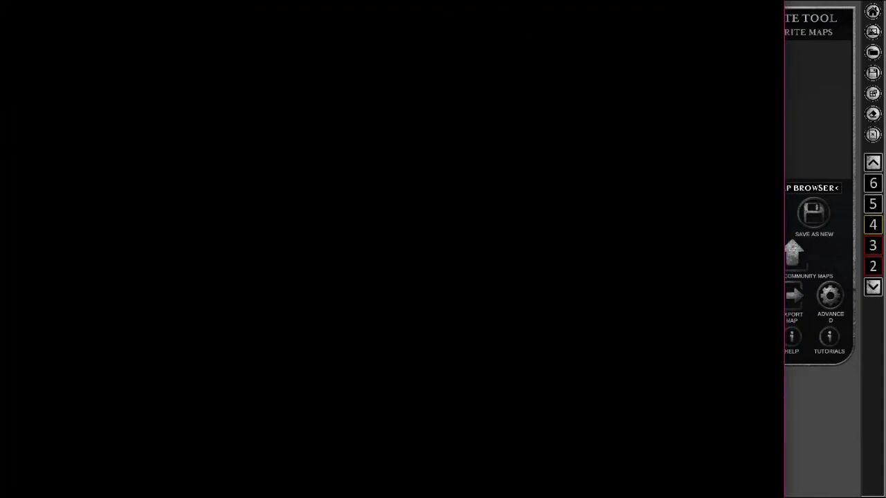
left_click_drag(514, 0, 514, 0)
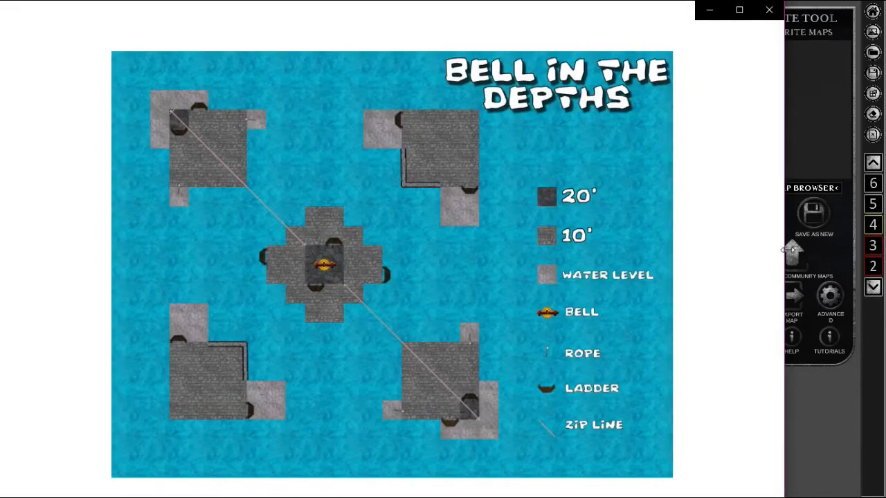
left_click_drag(788, 250, 845, 252)
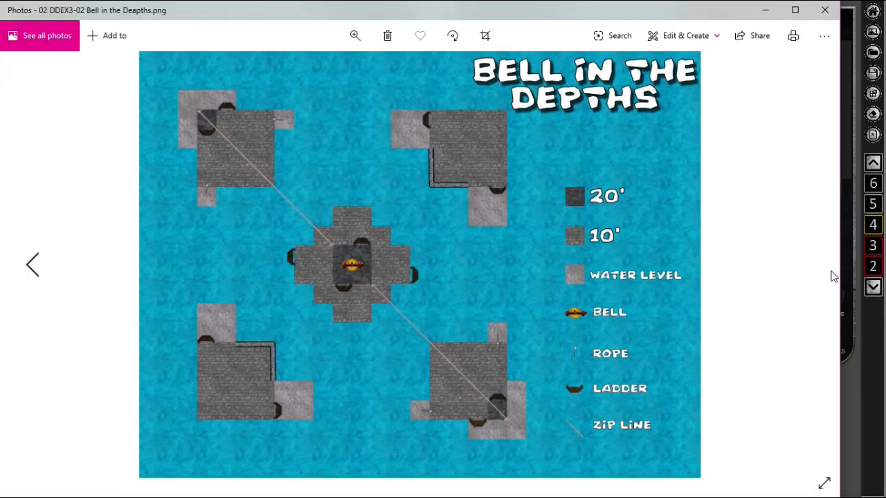
left_click_drag(840, 293, 885, 293)
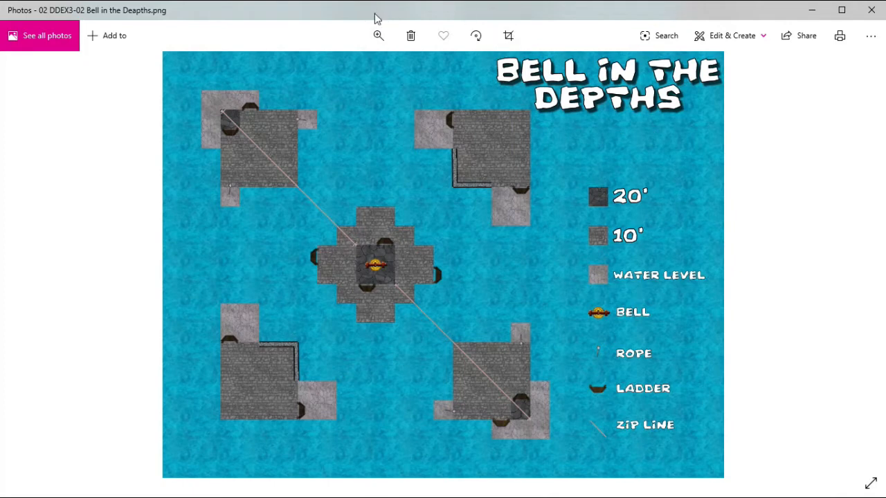
left_click(815, 15)
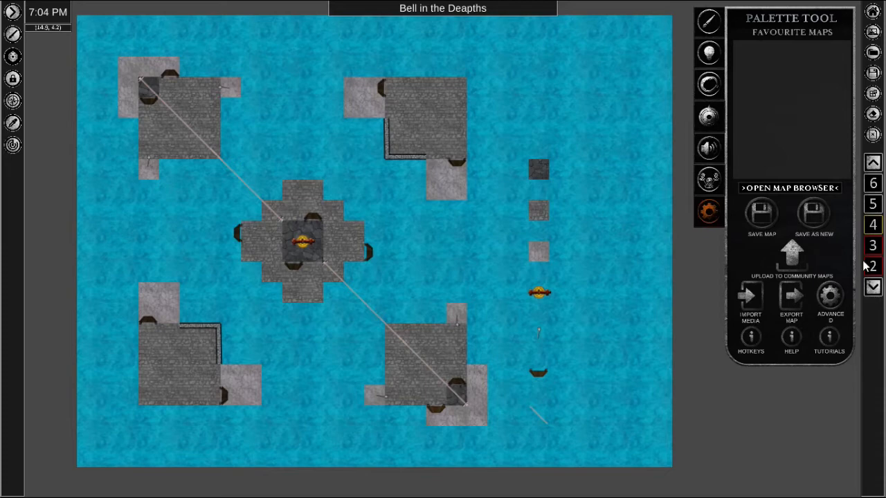
Run far up and back down the layer numbers to examine the range of available layers.
left_click(871, 166)
left_click(872, 166)
left_click(872, 166)
left_click(872, 166)
left_click(872, 166)
left_click(873, 166)
left_click(873, 166)
left_click(873, 166)
left_click(873, 165)
left_click(873, 165)
left_click(873, 165)
left_click(873, 164)
left_click(873, 165)
left_click(874, 164)
left_click(873, 164)
left_click(873, 164)
left_click(873, 287)
left_click(873, 287)
left_click(873, 287)
left_click(873, 287)
left_click(873, 287)
left_click(873, 288)
left_click(873, 287)
left_click(873, 289)
left_click(873, 288)
left_click(873, 289)
left_click(874, 288)
left_click(873, 288)
left_click(873, 289)
left_click(873, 289)
left_click(873, 288)
left_click(873, 289)
left_click(873, 288)
left_click(873, 288)
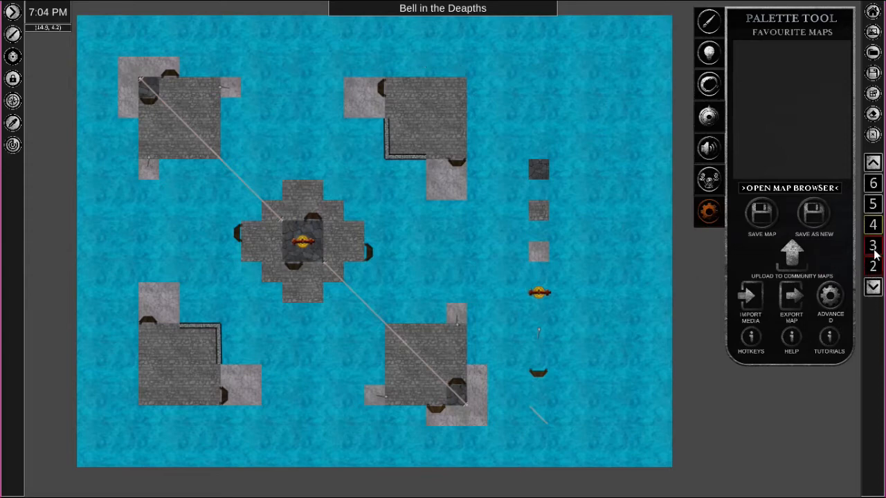
View layers 3 and 2 again and return to layer 4.
left_click(873, 289)
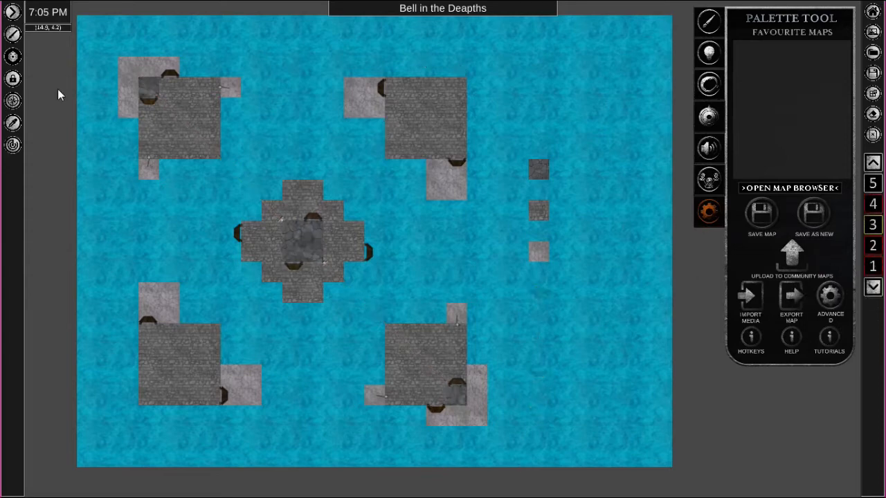
left_click(875, 246)
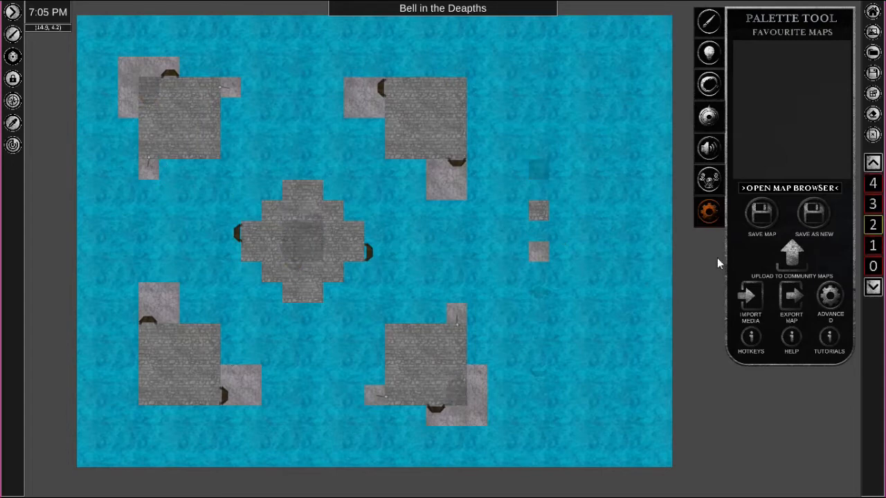
left_click(875, 185)
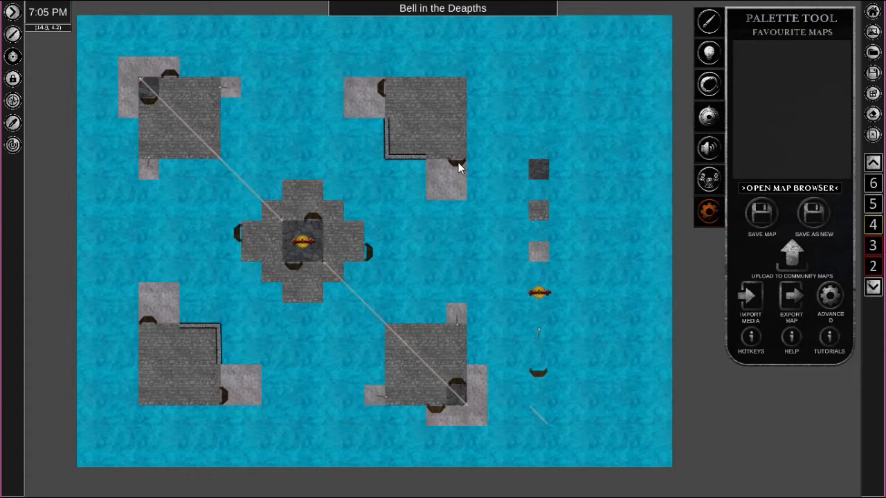
Select the bell in the map's legend, show the Arkenforge tile palette and check the bell's grouping options.
left_click(540, 296)
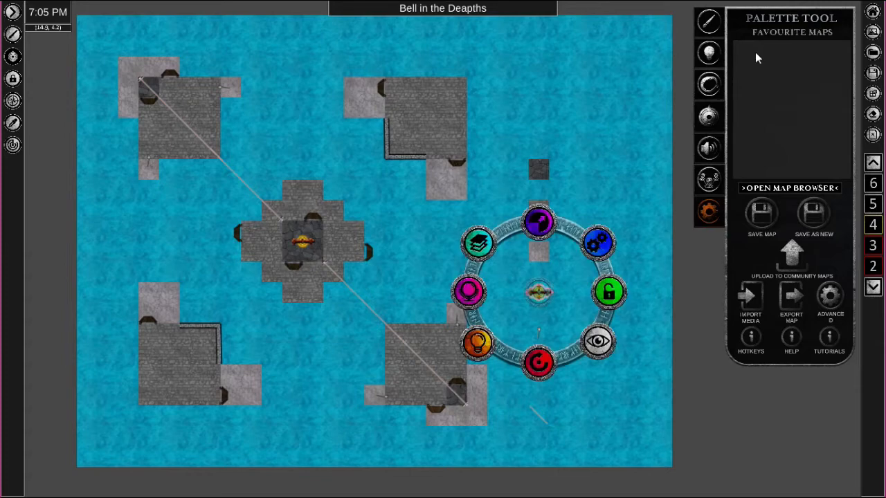
left_click(708, 21)
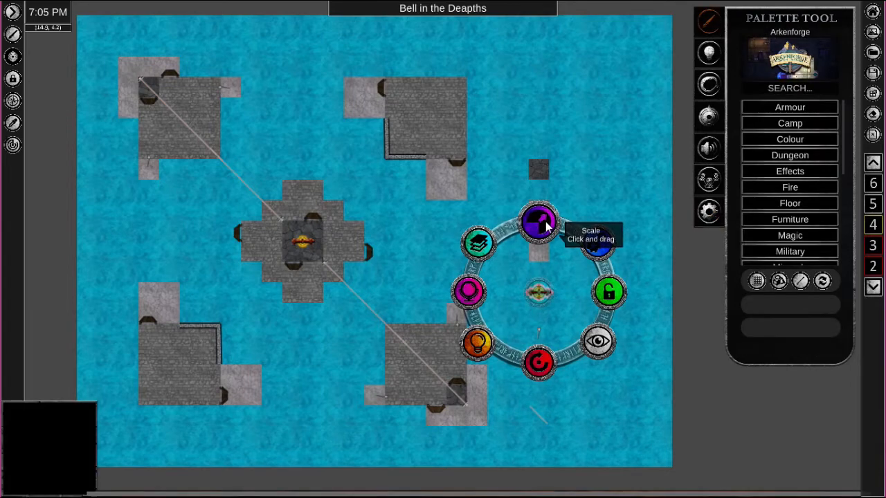
left_click(599, 244)
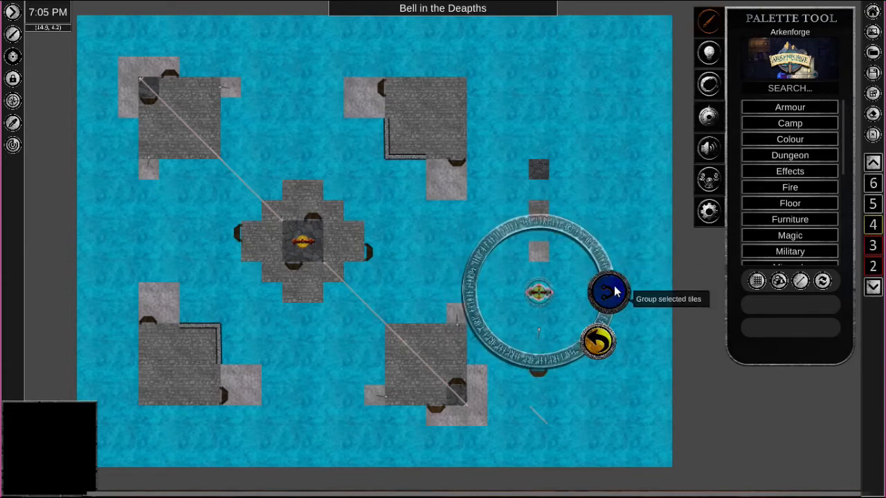
left_click(599, 343)
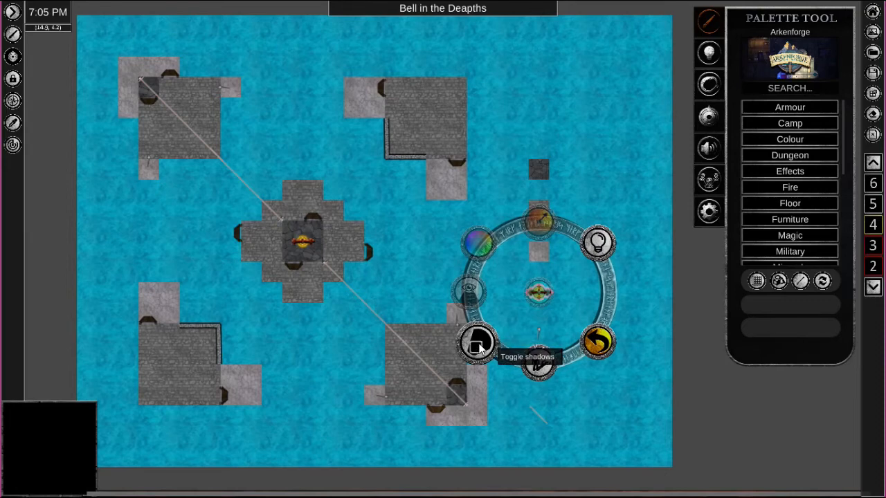
Switch the walking-figure setting in the legend bell's light options on and off, and return to its main options.
left_click(536, 359)
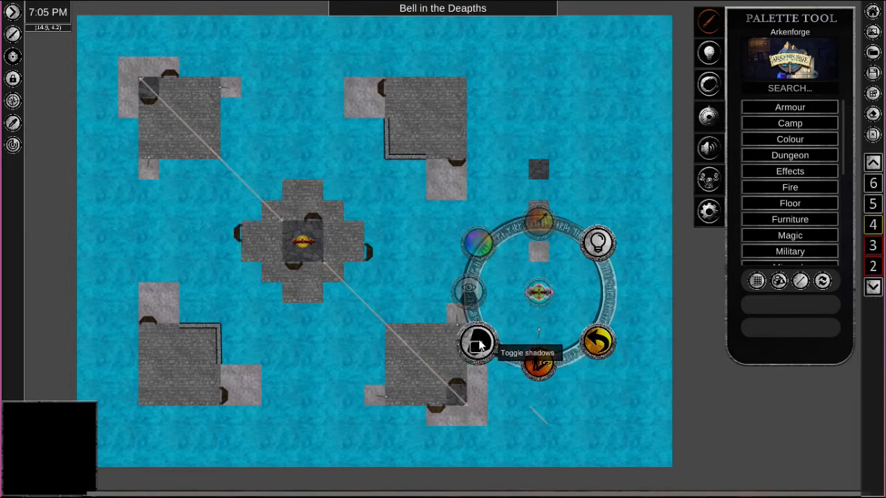
left_click(537, 362)
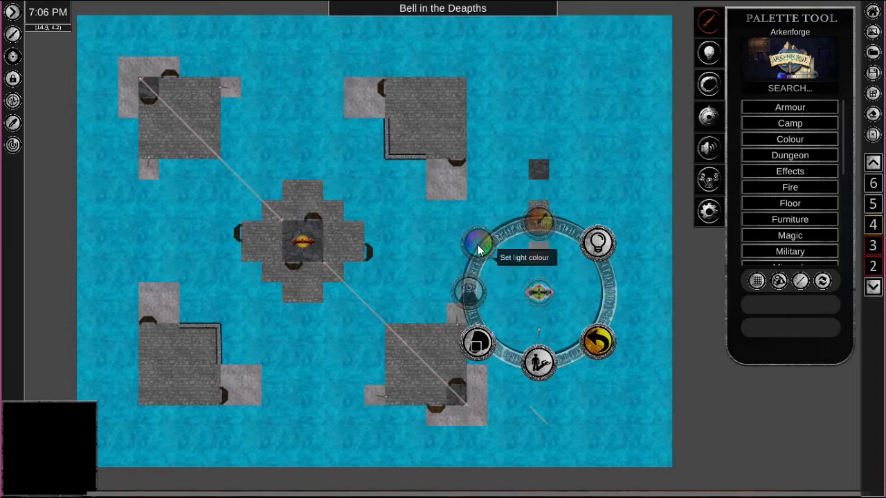
left_click(599, 344)
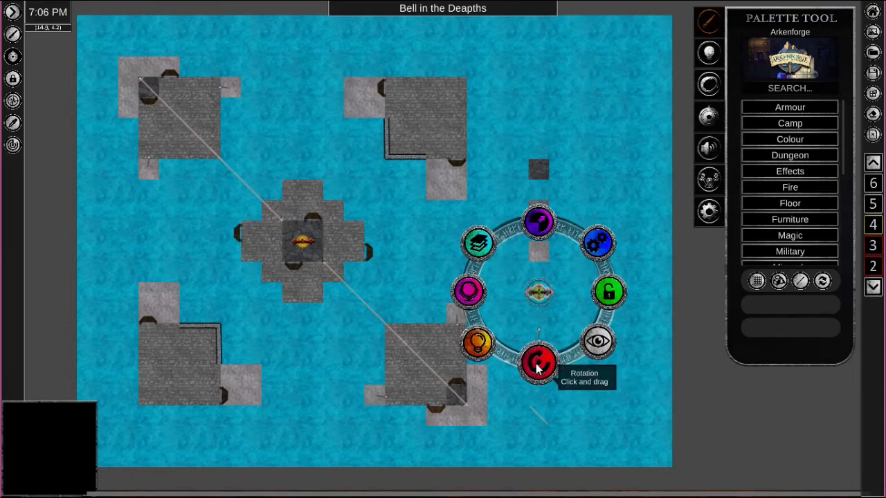
Examine the legend bell's colour and flip options and its level-ordering options, returning to its main options after each.
left_click(469, 293)
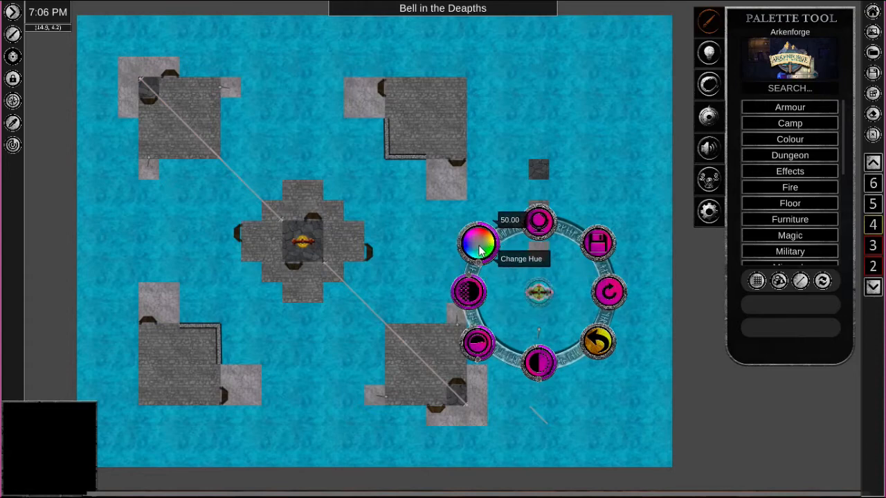
left_click(540, 221)
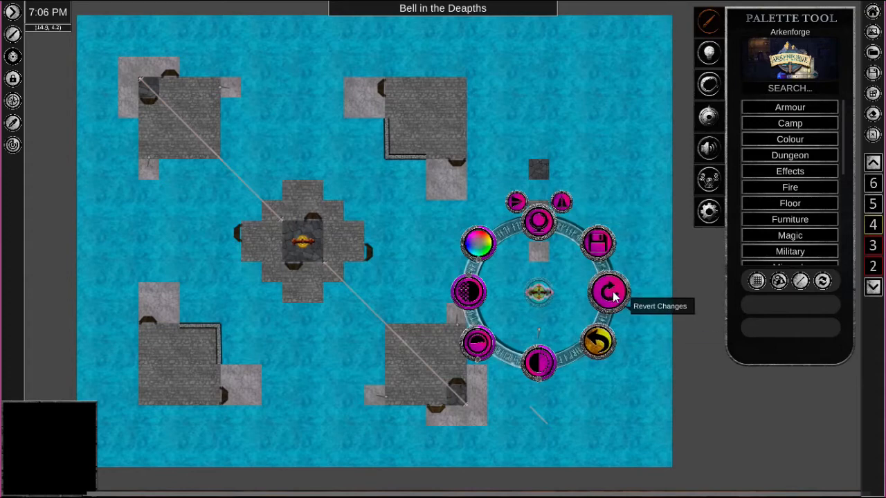
left_click(599, 341)
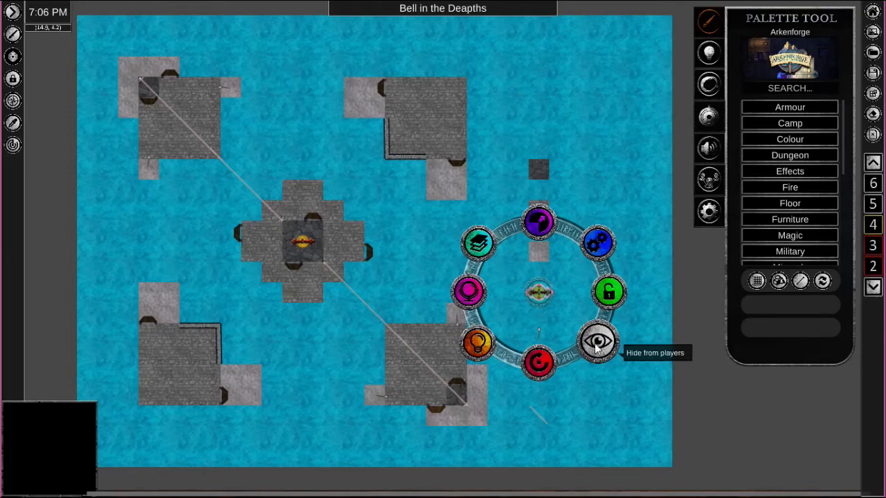
left_click(484, 245)
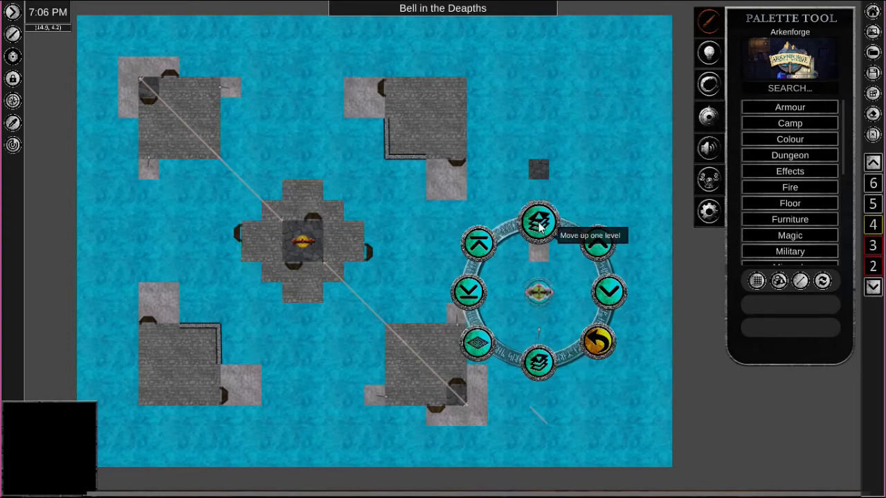
left_click(590, 357)
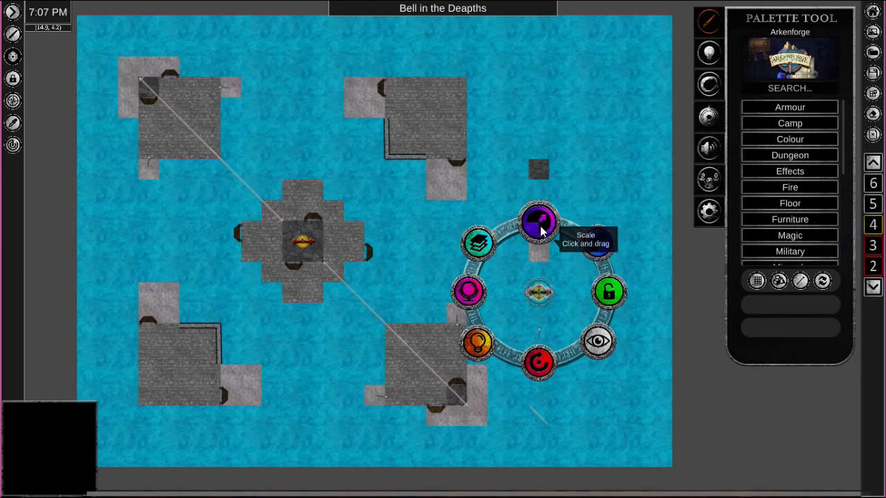
Scale the legend bell up, bring it back to its original size and deselect it.
left_click_drag(541, 217, 600, 256)
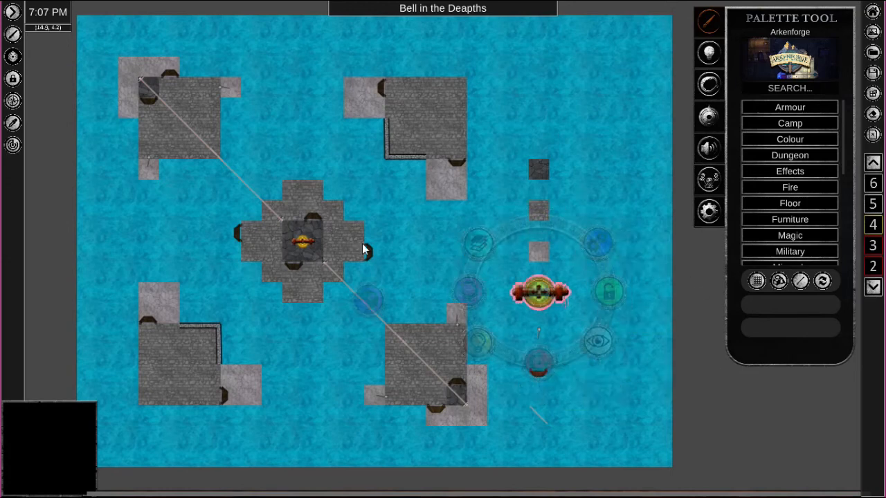
left_click_drag(575, 227, 535, 221)
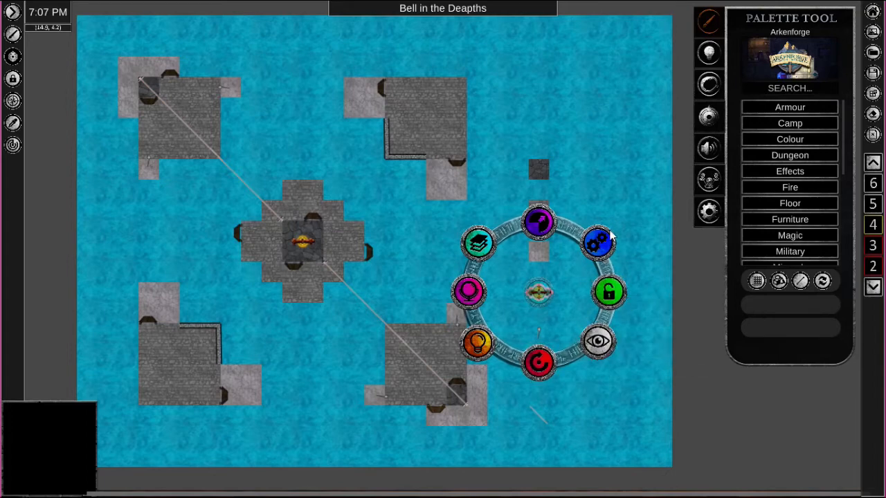
left_click(602, 174)
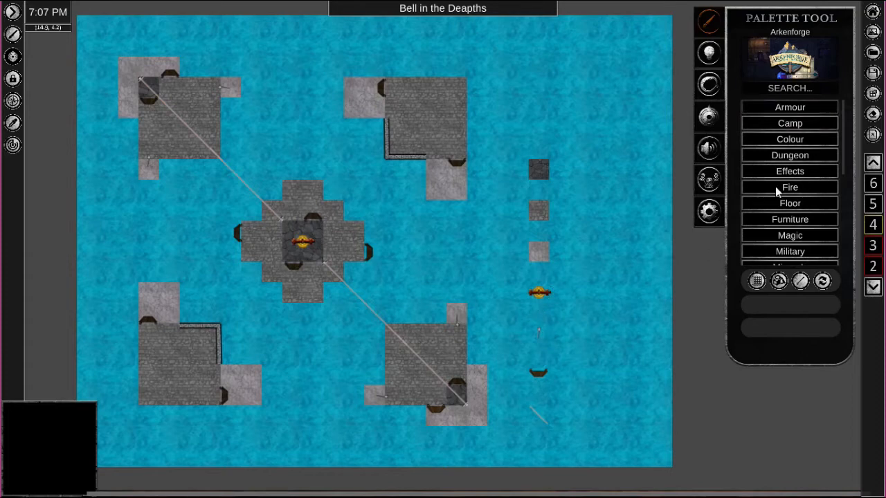
Activate object brush placement, search the palette for "rock" and browse all content results through to the Water Rocks tiles.
left_click(780, 284)
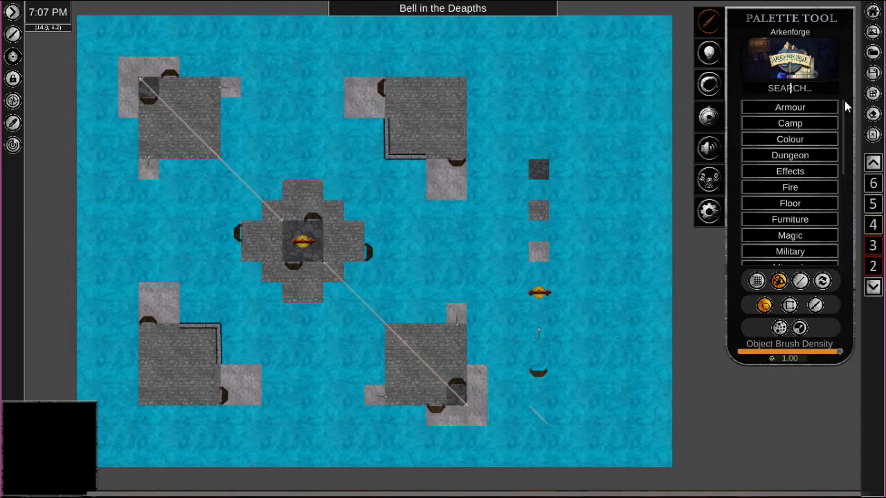
type("ock")
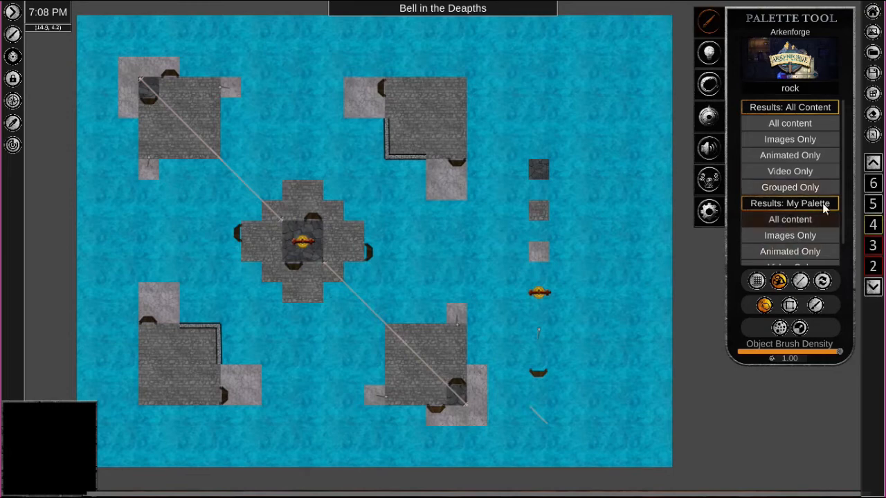
scroll(795, 233, "down", 2)
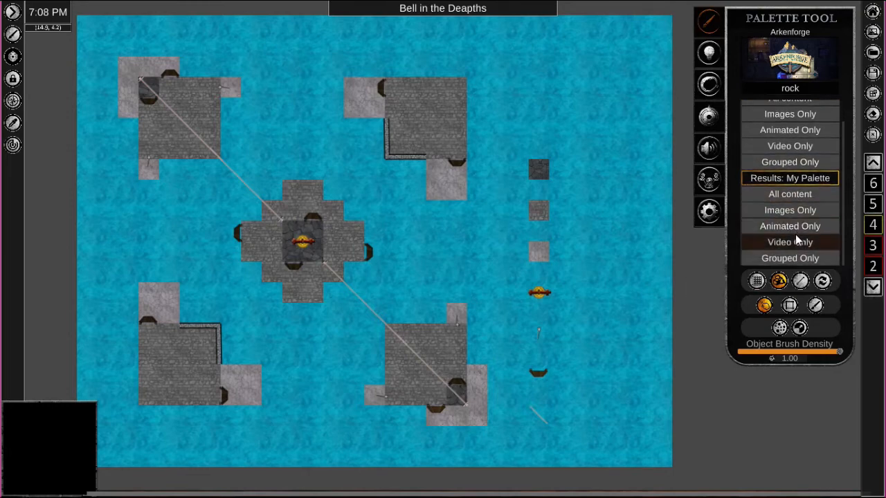
scroll(804, 234, "up", 2)
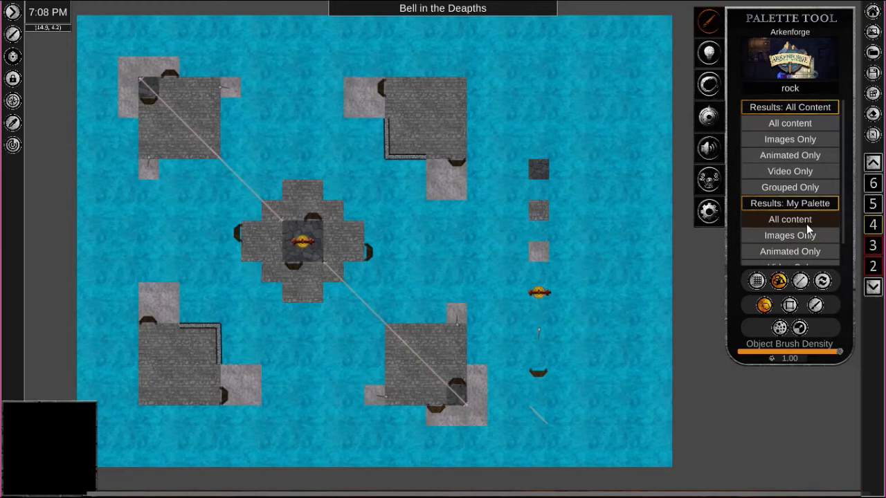
left_click(792, 124)
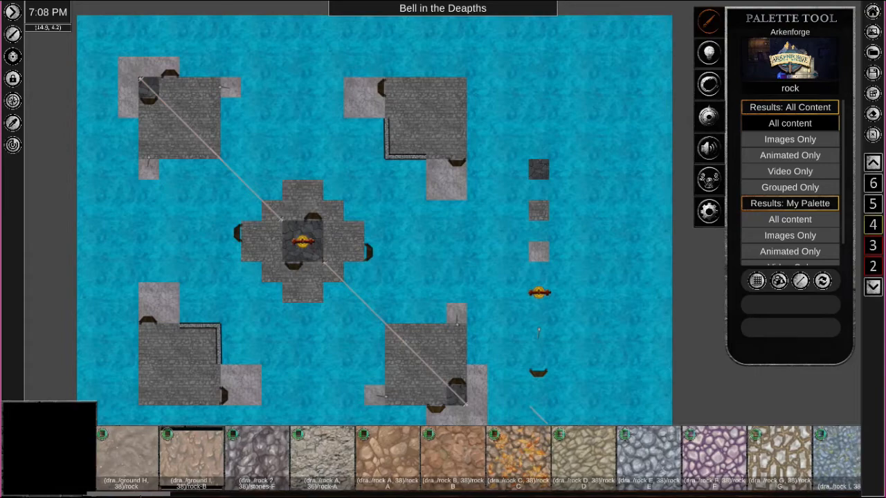
left_click_drag(159, 494, 854, 494)
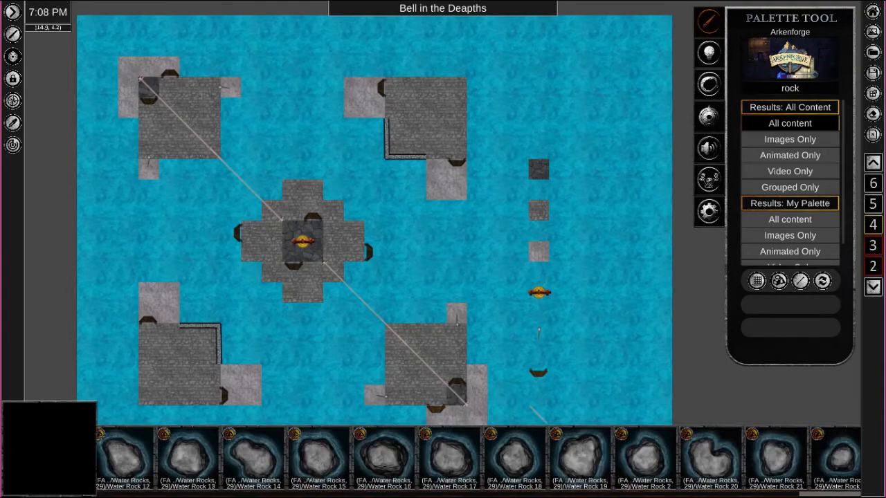
Place Water Rock 21 in the open water at the map's upper-right corner and stop placing.
left_click(779, 462)
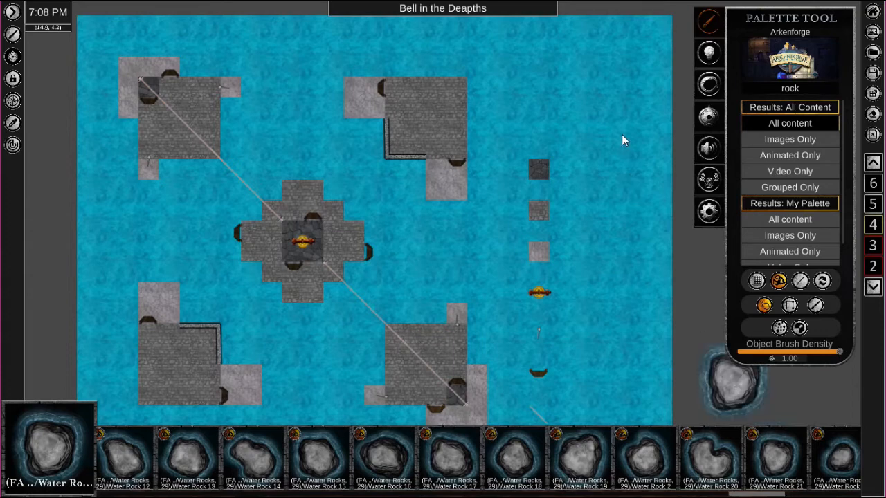
left_click(594, 99)
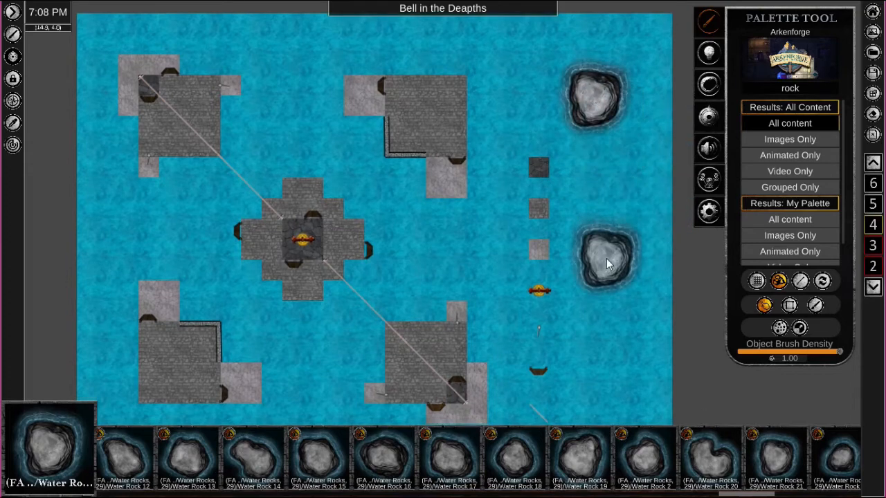
right_click(609, 277)
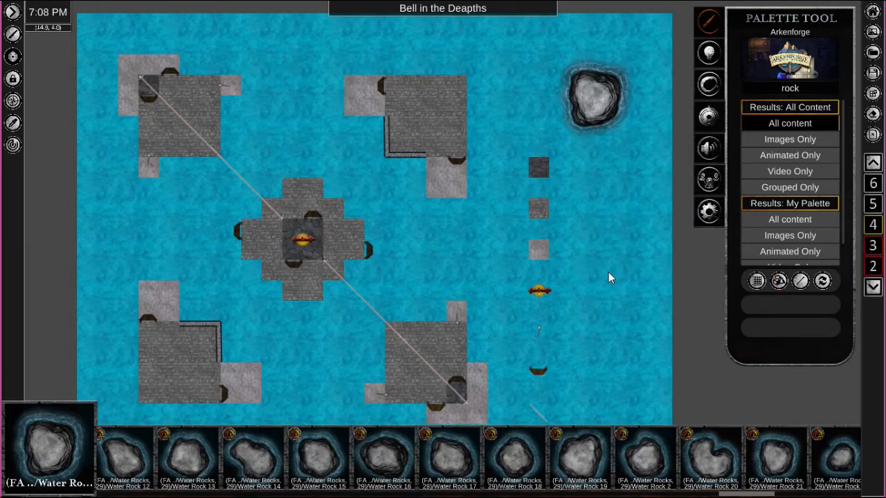
Try line placement of repeated Water Rock 20 tiles in the water beside the legend and undo it.
left_click(803, 282)
left_click(711, 472)
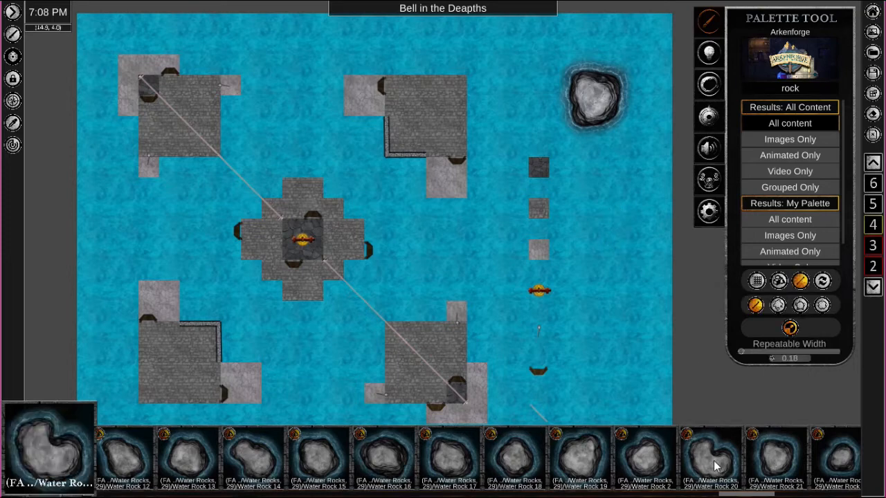
left_click_drag(608, 187, 612, 253)
left_click_drag(606, 302, 606, 303)
key("ctrl+z")
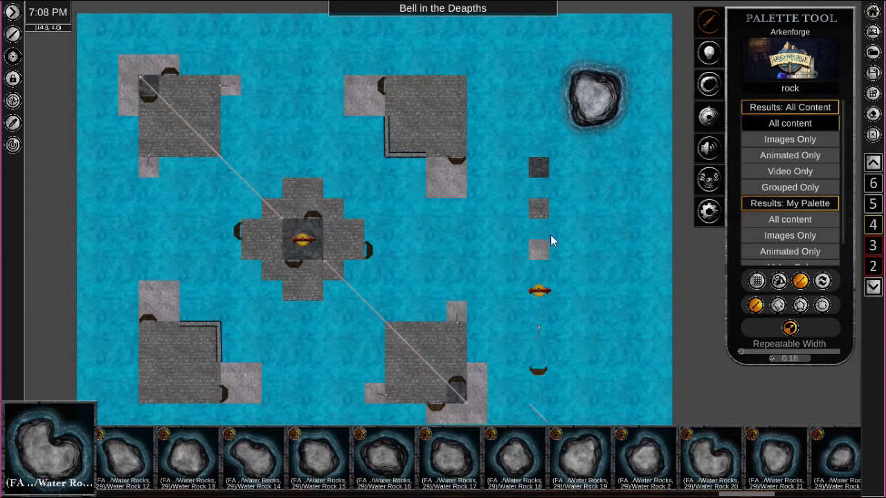
Draw a slanted line of repeated Water Rock 20 tiles below the placed rock, inspect it up close and undo it.
left_click(755, 305)
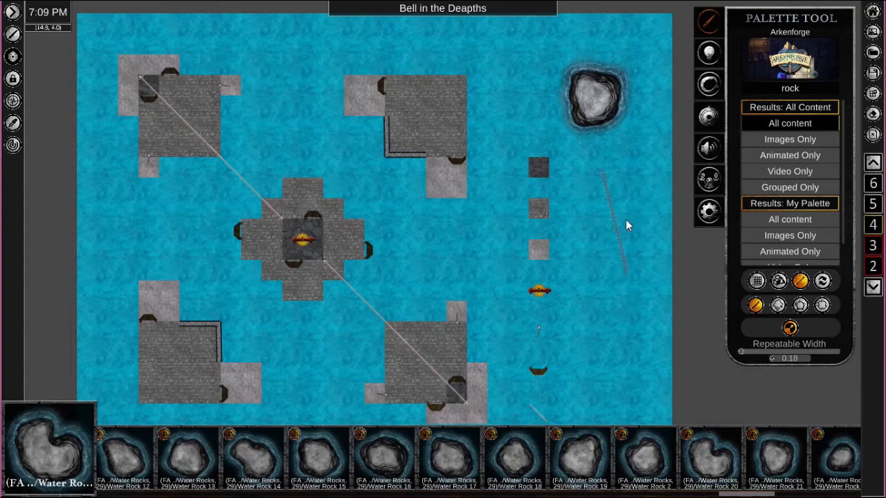
scroll(625, 220, "up", 5)
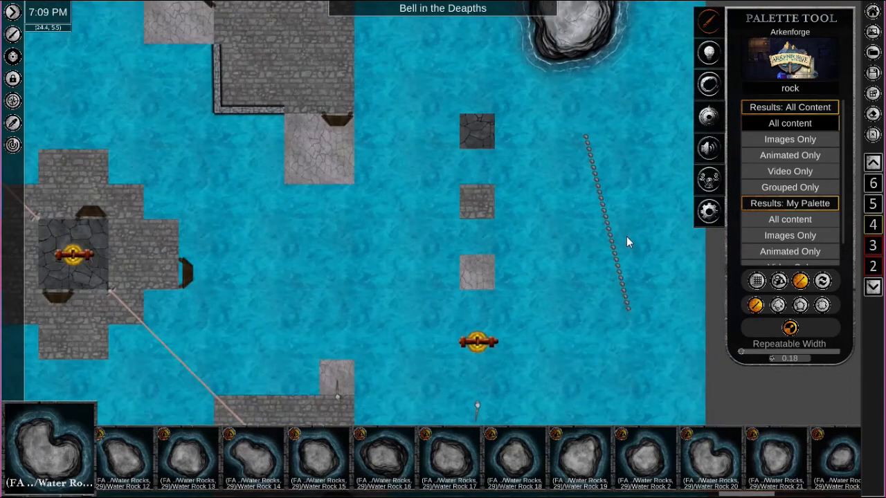
scroll(625, 235, "up", 6)
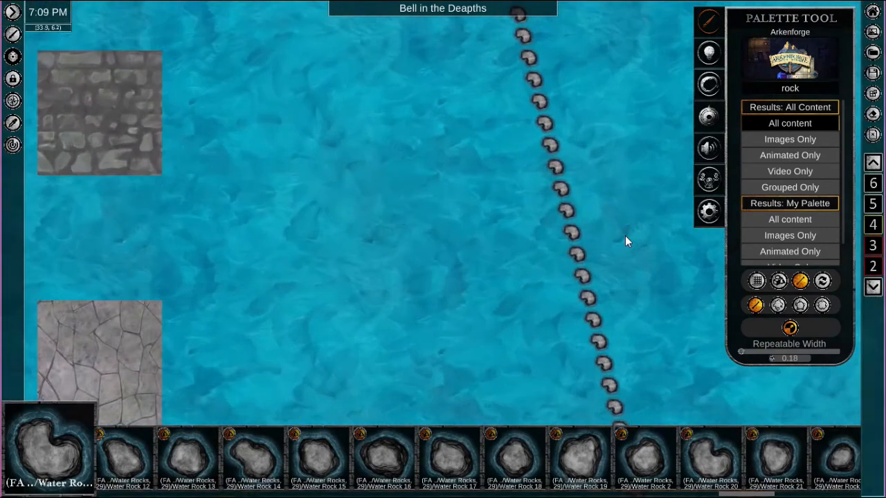
scroll(624, 235, "down", 2)
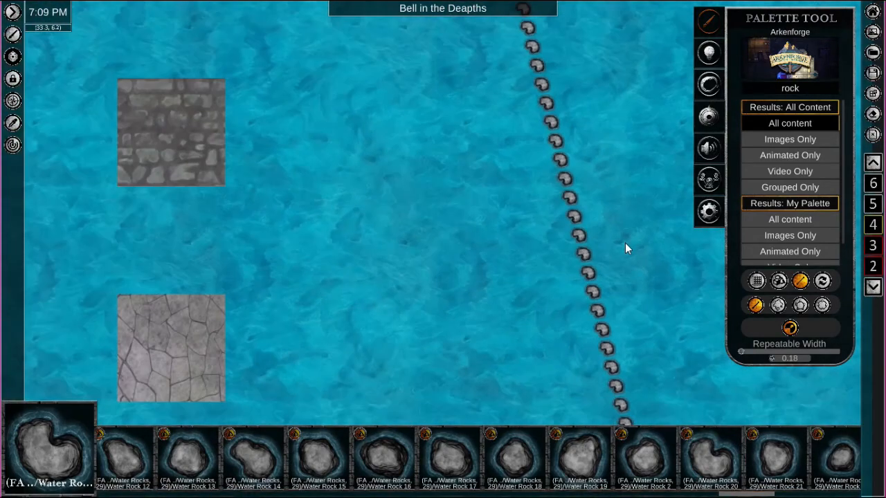
scroll(625, 248, "down", 5)
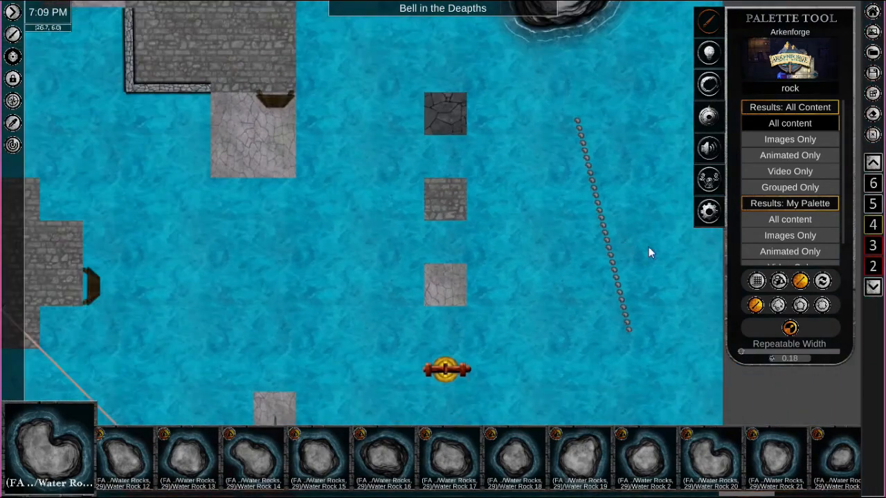
key("ctrl+z")
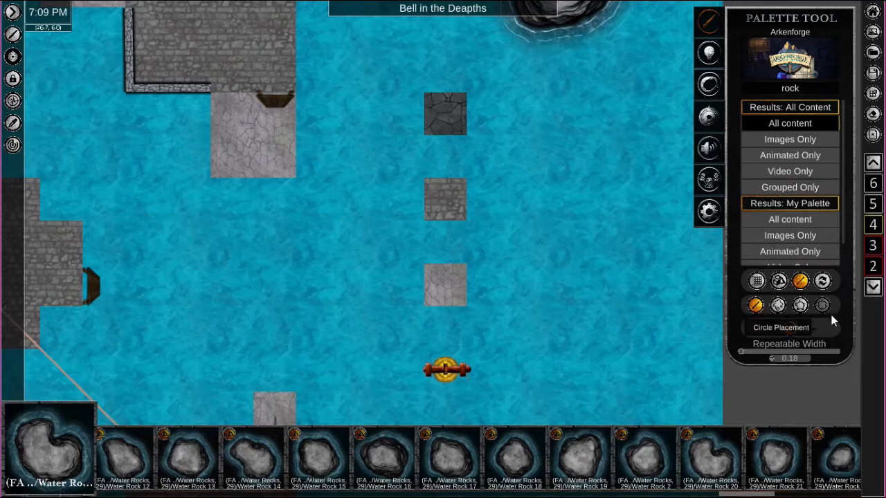
Replace the placed rock's tile image with Water Rock 20 and replace that image with Water Rock 18.
scroll(813, 232, "down", 2)
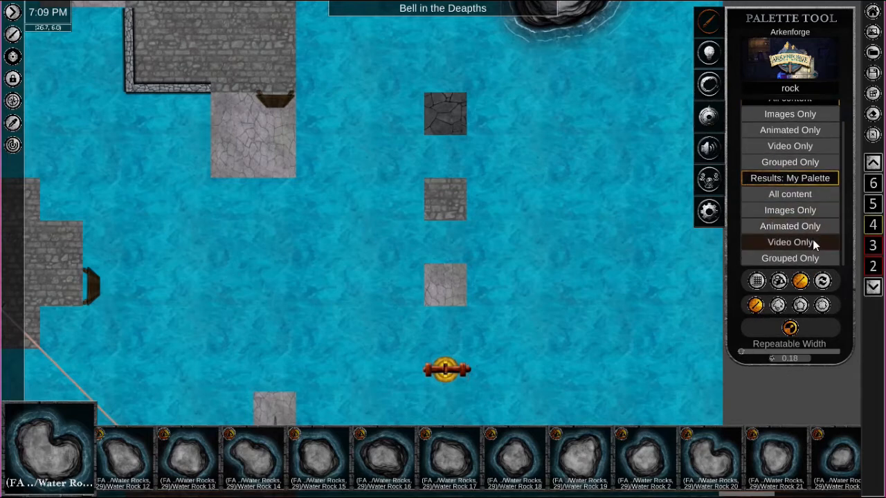
scroll(813, 243, "up", 2)
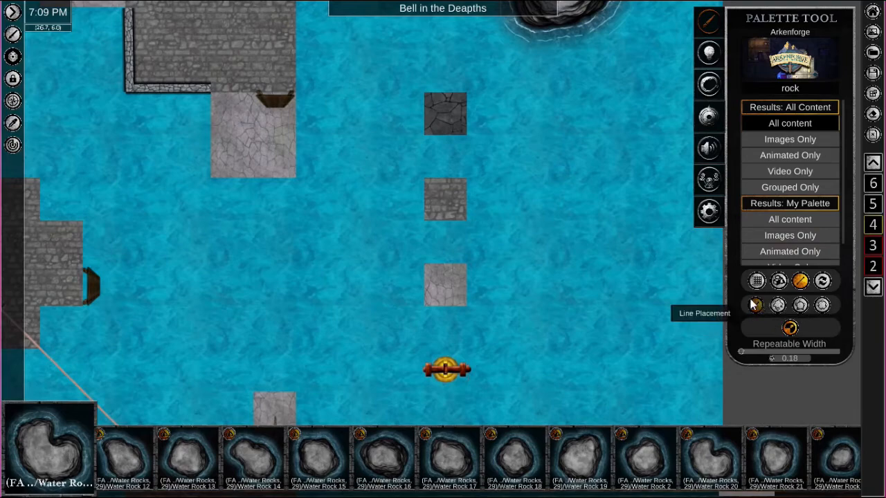
scroll(600, 227, "up", 1)
scroll(614, 242, "down", 3)
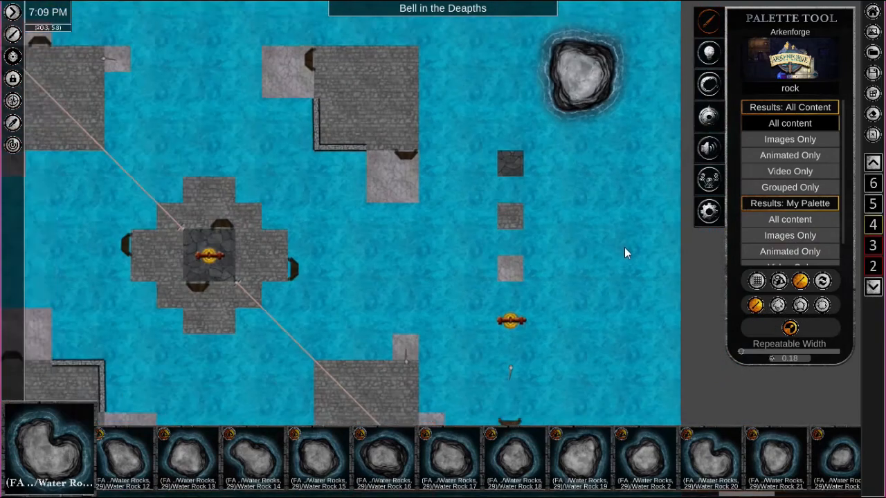
scroll(624, 249, "down", 1)
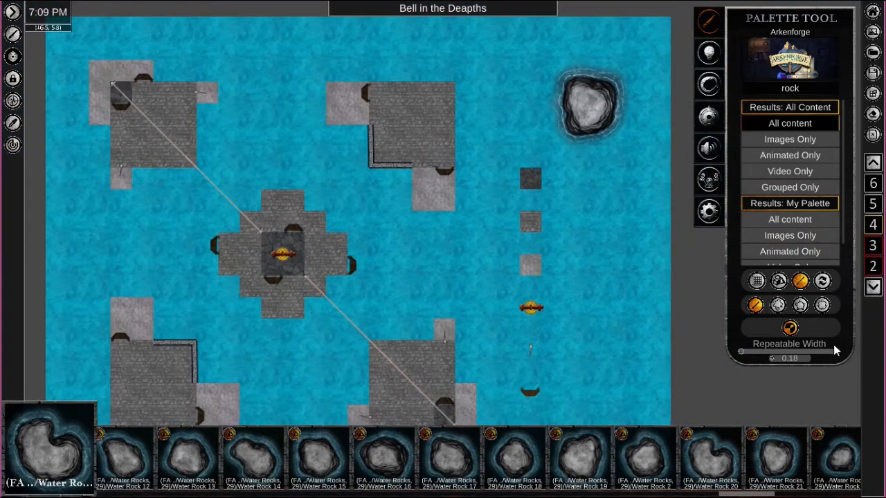
left_click(822, 280)
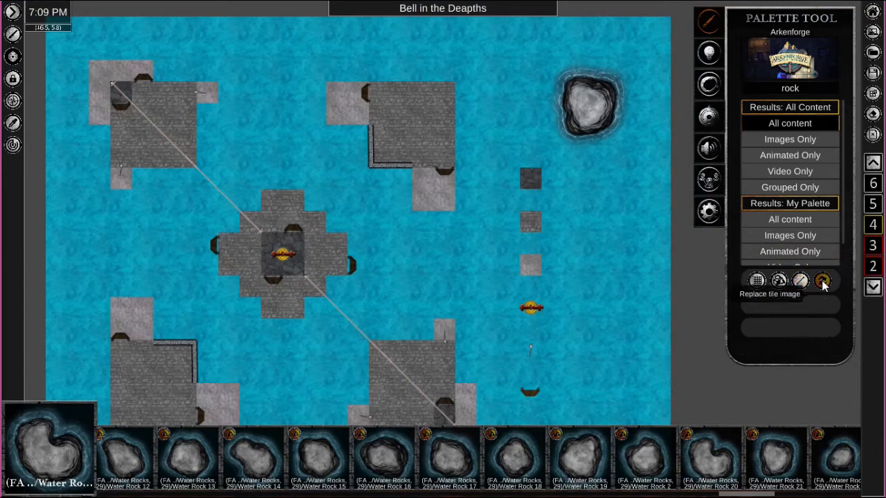
left_click(593, 113)
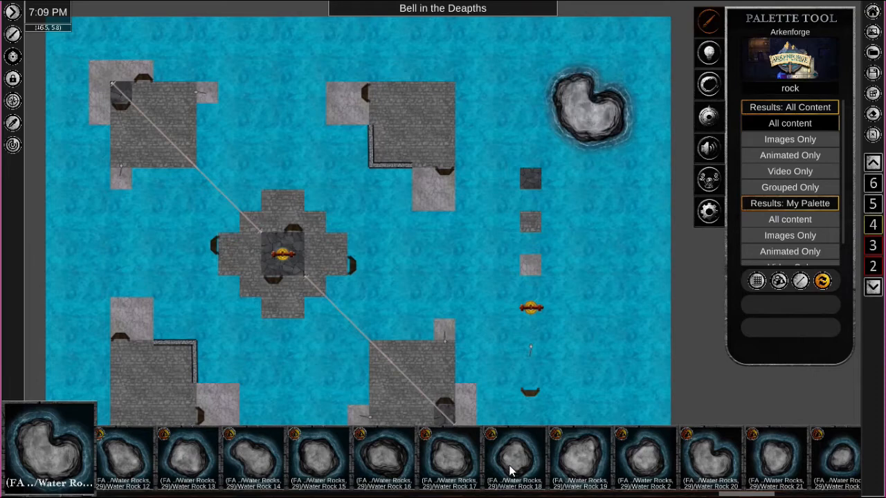
left_click(511, 471)
left_click(591, 120)
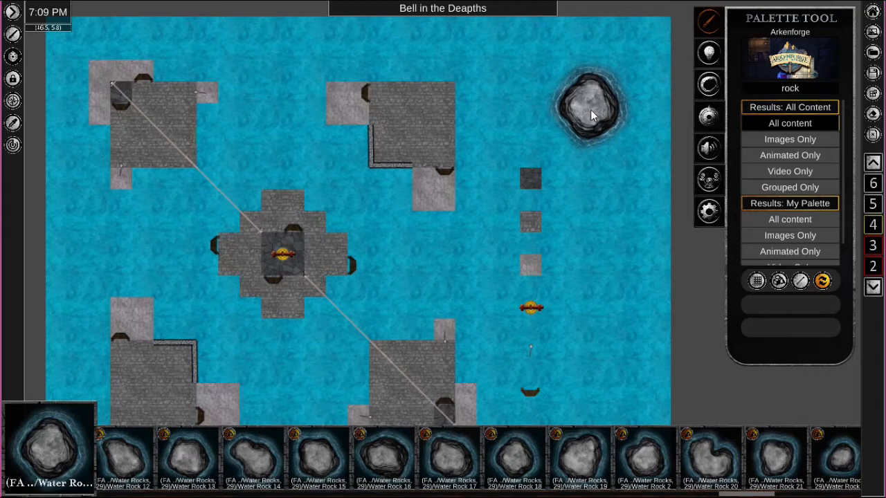
Undo the rock's image replacements and its placement so the water beside the legend is clear.
key("space")
key("ctrl+z")
key("ctrl+z")
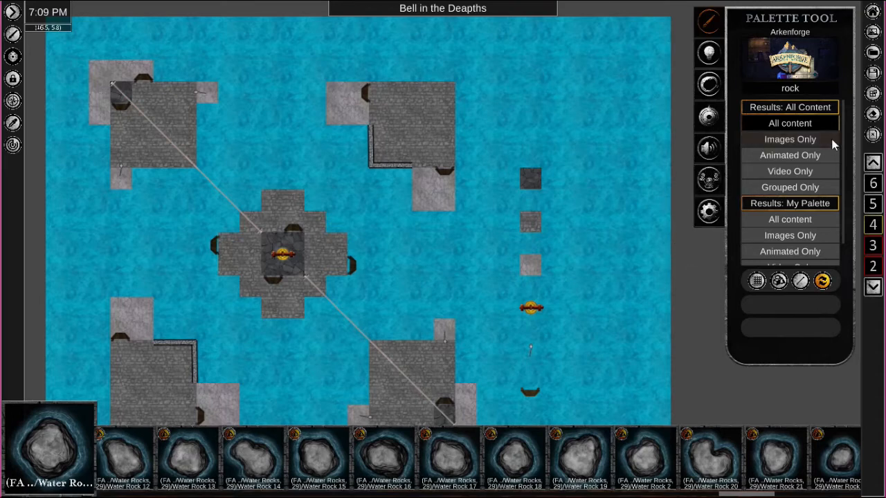
Show the palette's time-of-day and dynamic lighting options, followed by its portal and bookmark options.
left_click(709, 53)
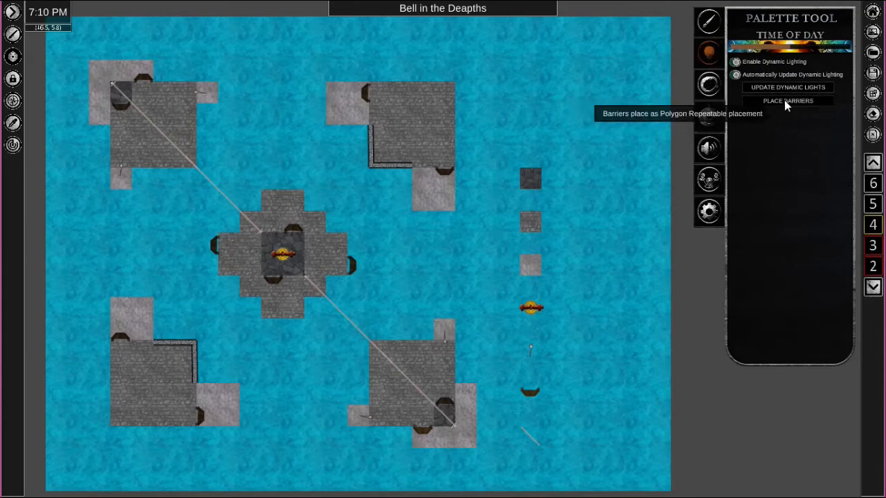
left_click(710, 84)
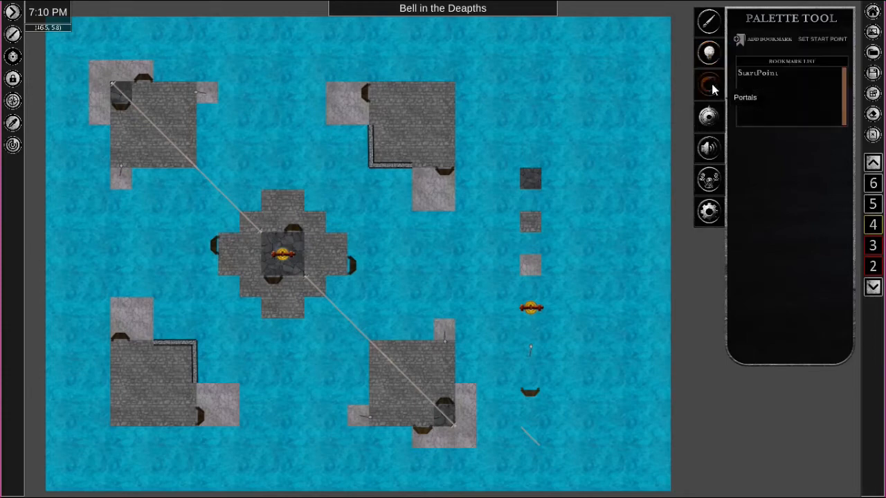
Jump the view to the StartPoint bookmark and show the palette's fog of war options.
left_click(761, 77)
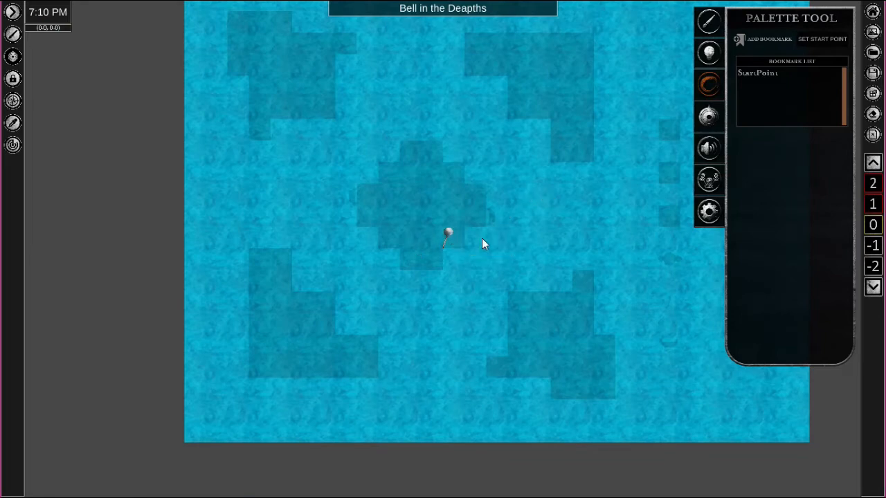
left_click_drag(601, 78, 646, 202)
left_click(646, 201)
right_click(632, 296)
left_click(707, 119)
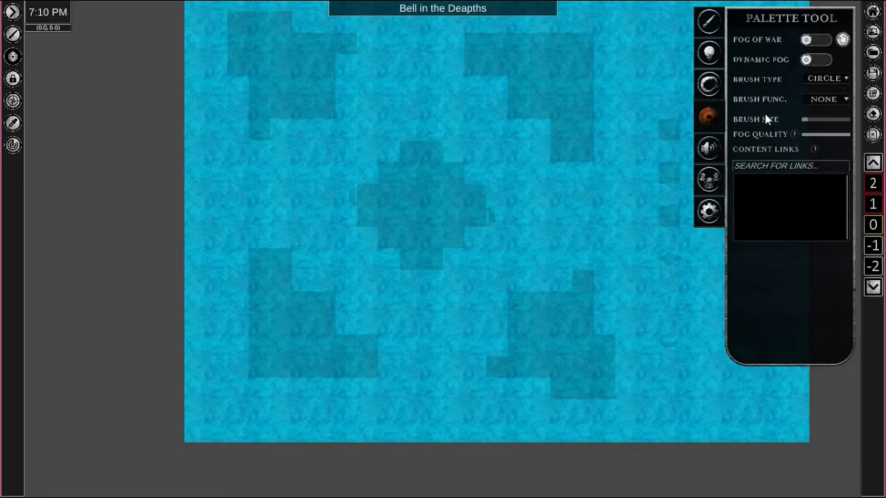
Assign the Essentials - Camp-Daytime preset as the map's daytime audio and reset it to none.
left_click(709, 148)
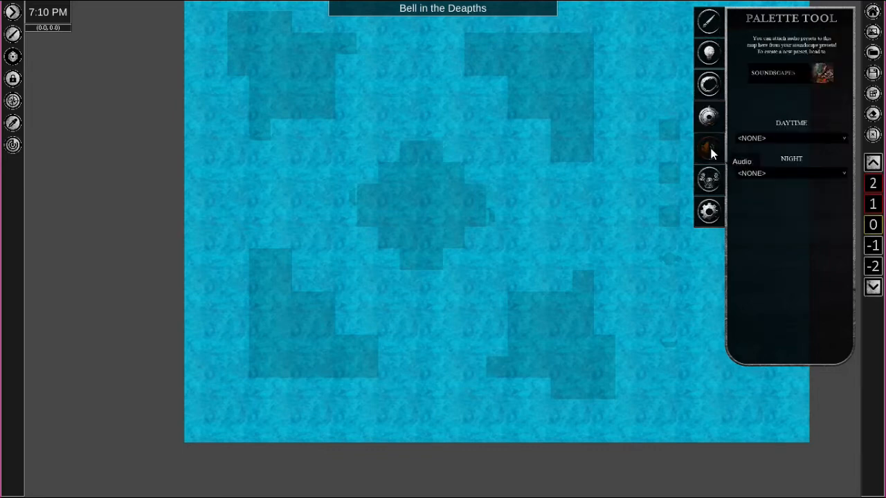
left_click(842, 141)
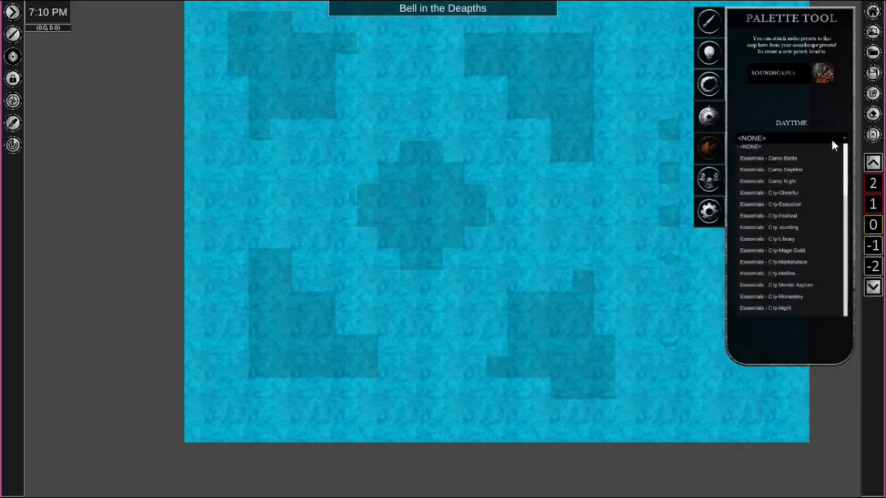
left_click(776, 170)
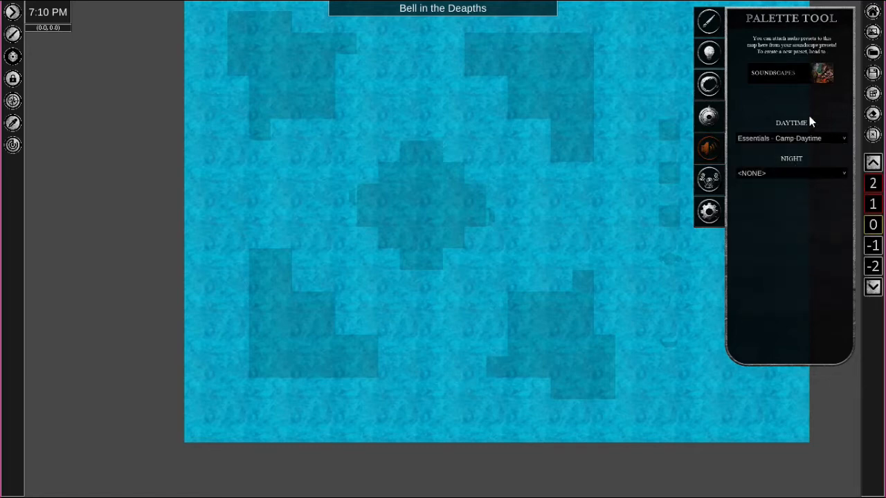
left_click(825, 141)
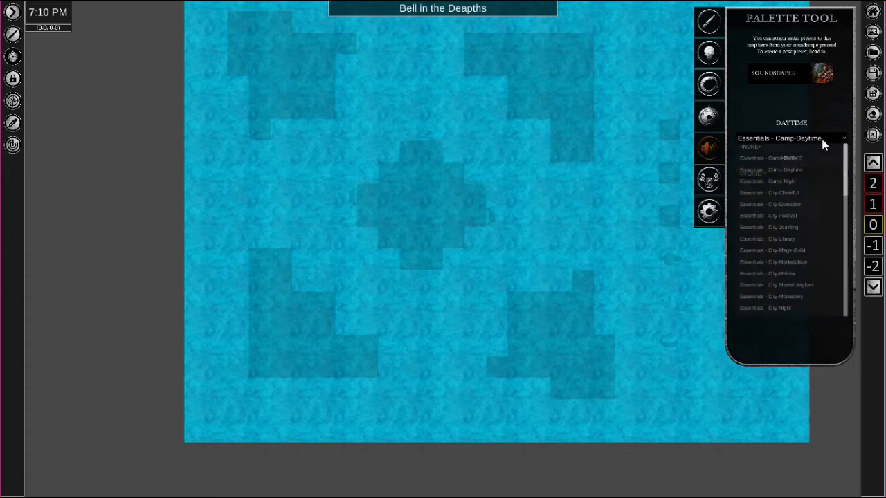
left_click(752, 147)
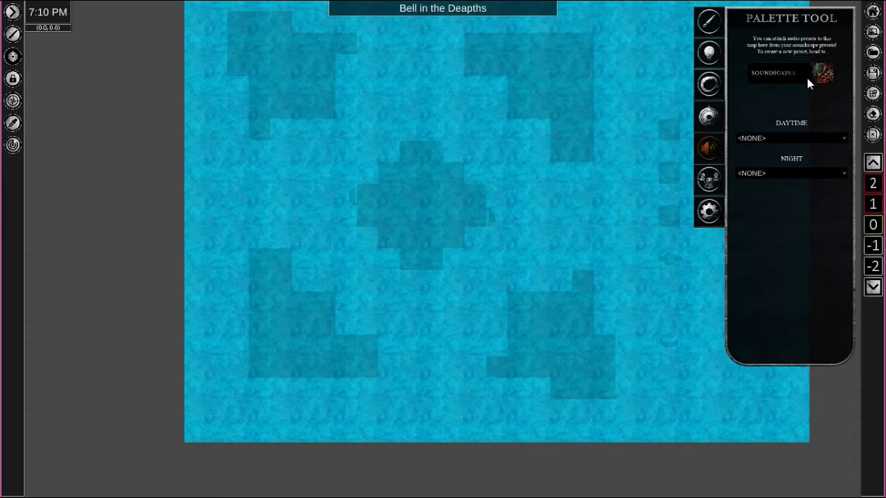
Open the export menu from the palette's map settings and move the palette so the whole export menu fits in view.
left_click(712, 179)
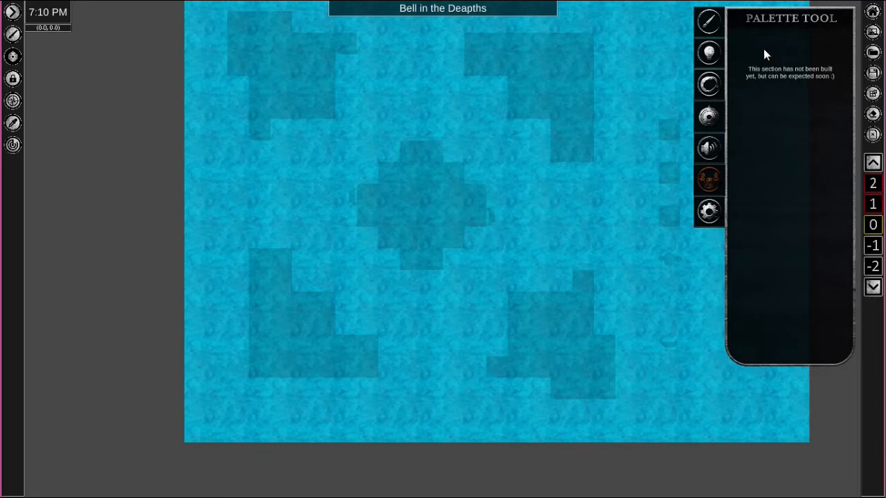
left_click(709, 212)
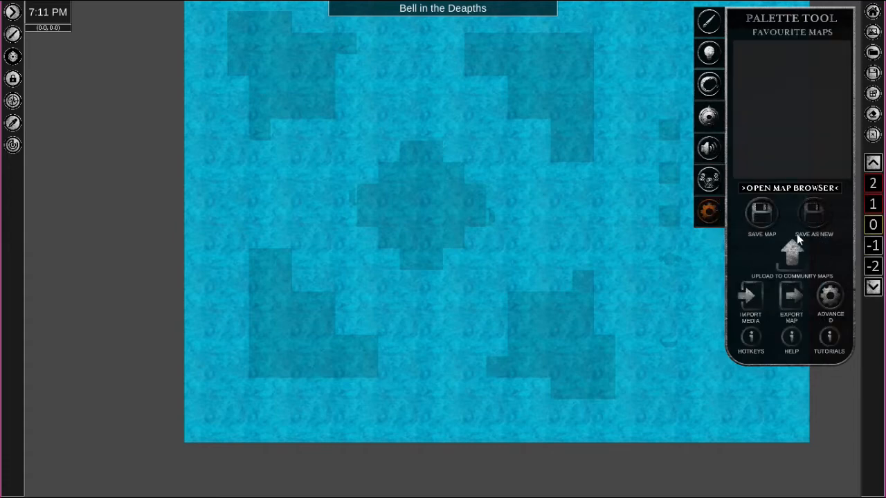
left_click(793, 299)
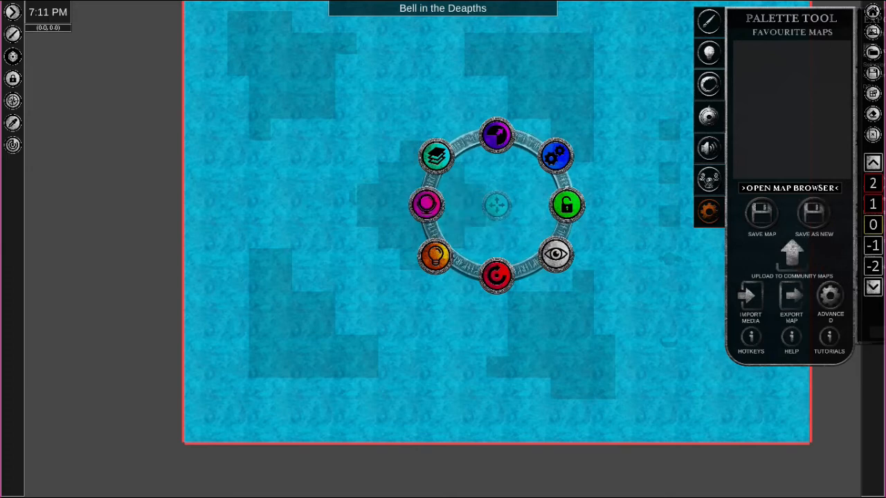
left_click_drag(804, 19, 662, 33)
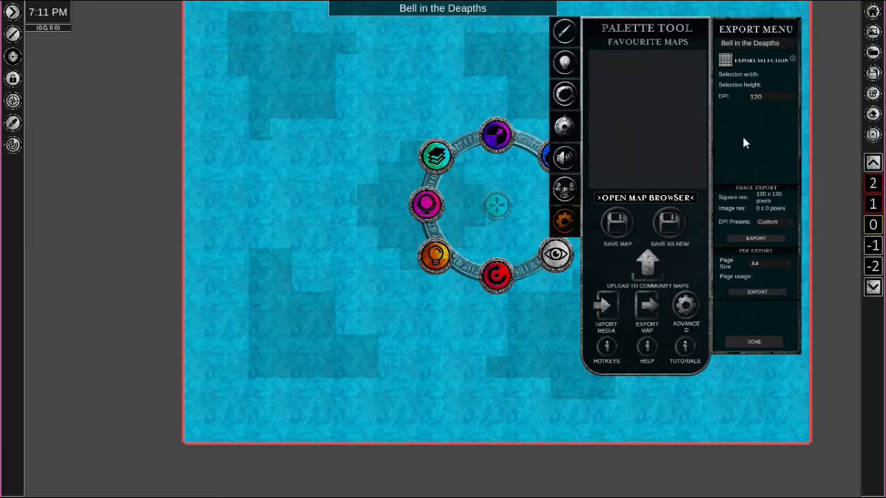
Look at the grid settings for type, colour, markings and size, and dismiss them along with the radial menu.
left_click(874, 97)
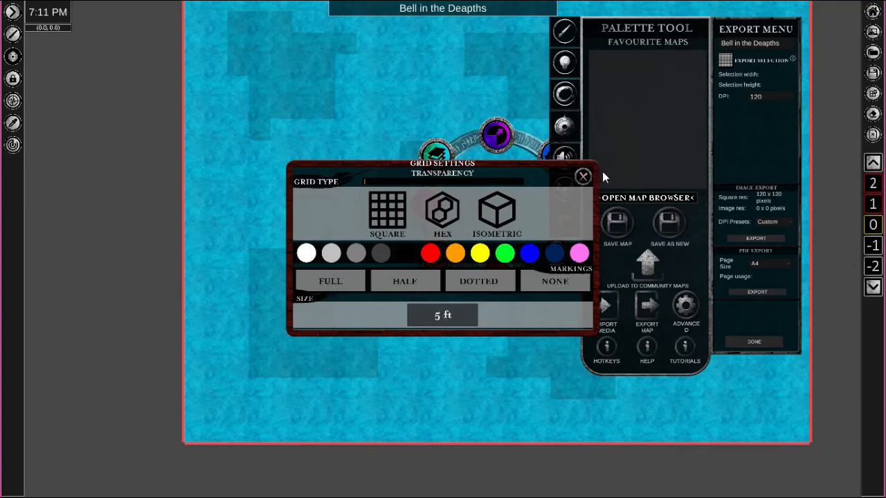
left_click(582, 177)
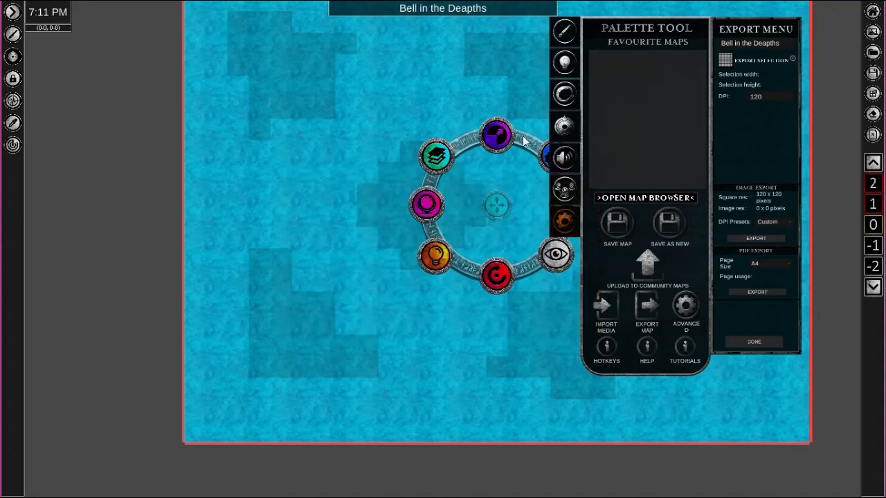
left_click(456, 372)
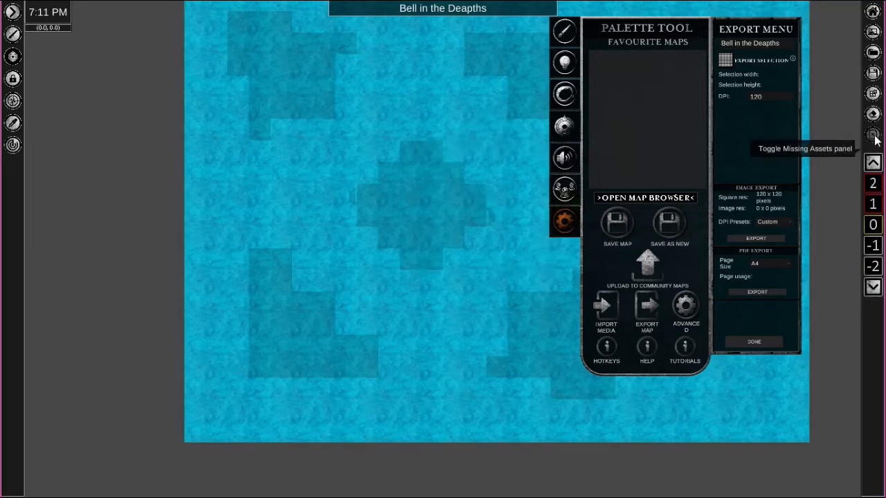
Move the palette and export menu to the middle of the map and raise the active layer to 5.
left_click(873, 225)
left_click_drag(625, 31, 385, 268)
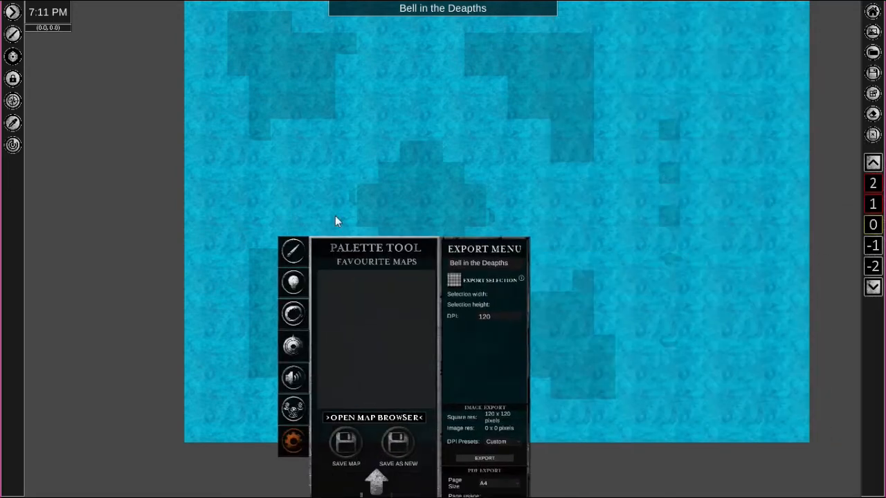
left_click(873, 164)
left_click(873, 163)
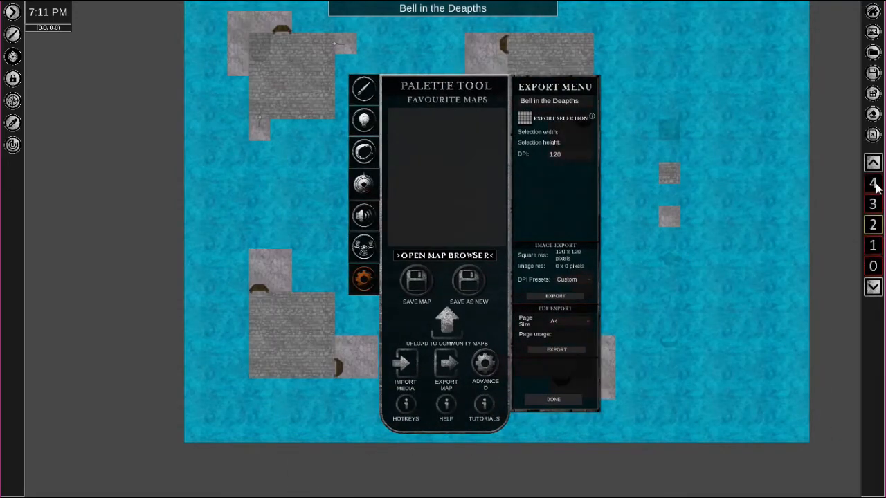
left_click(873, 184)
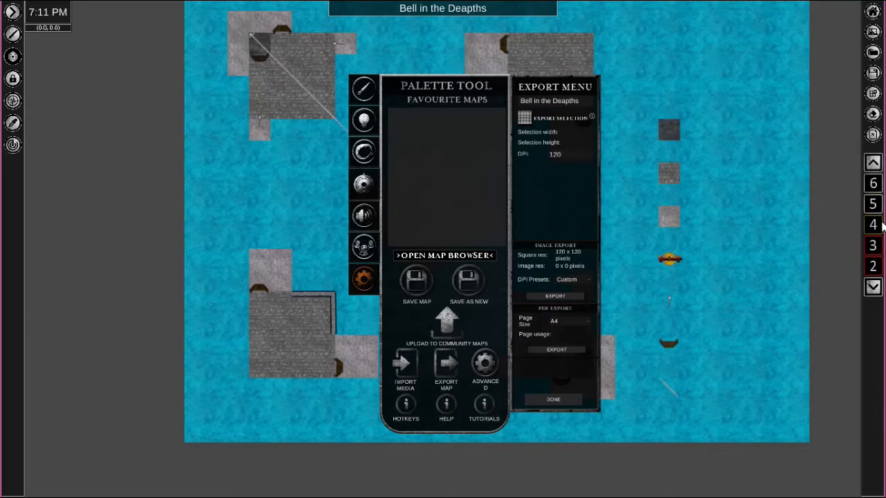
left_click(873, 205)
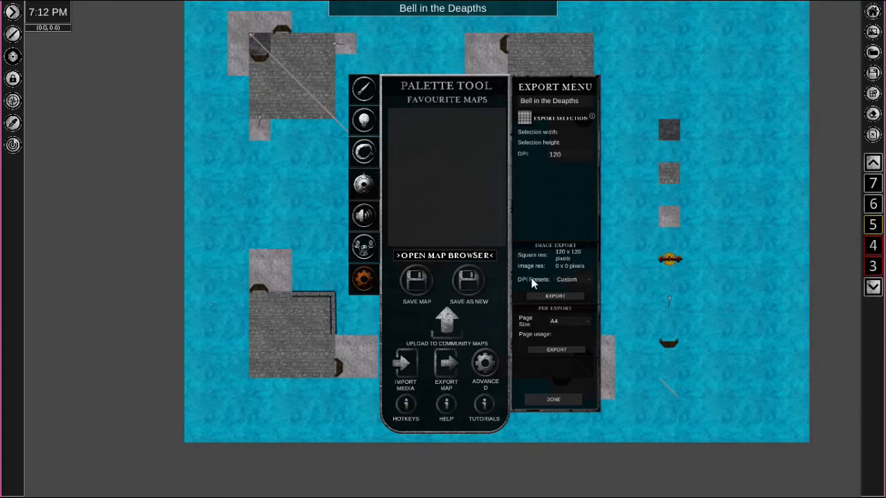
Look through the image export's DPI presets for virtual tabletops such as Astral VTT, Fantasy Grounds and Roll20.
left_click(590, 282)
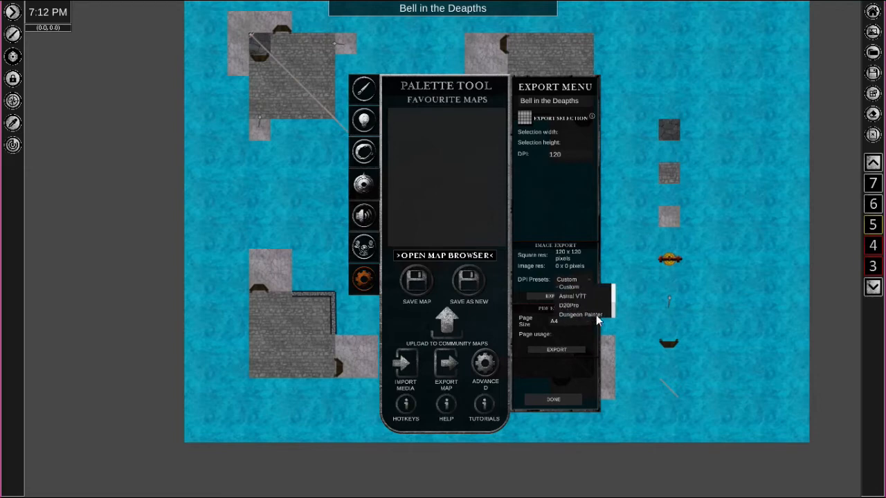
scroll(601, 305, "down", 3)
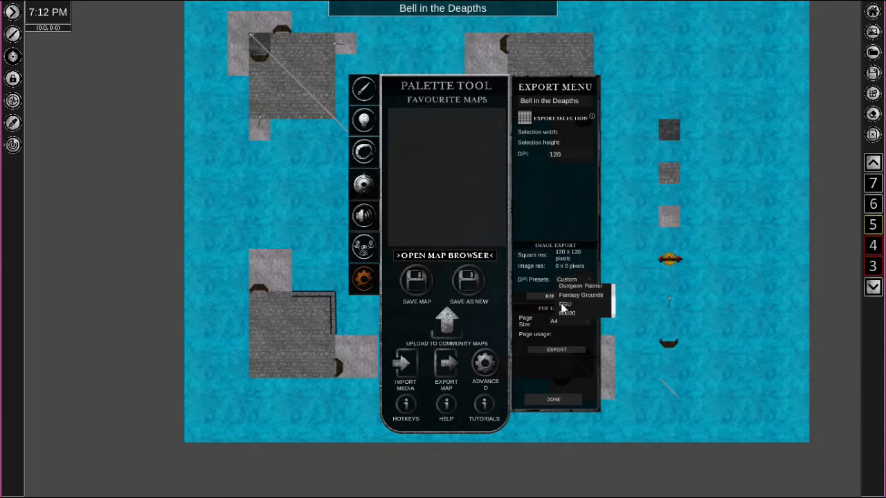
scroll(592, 309, "down", 1)
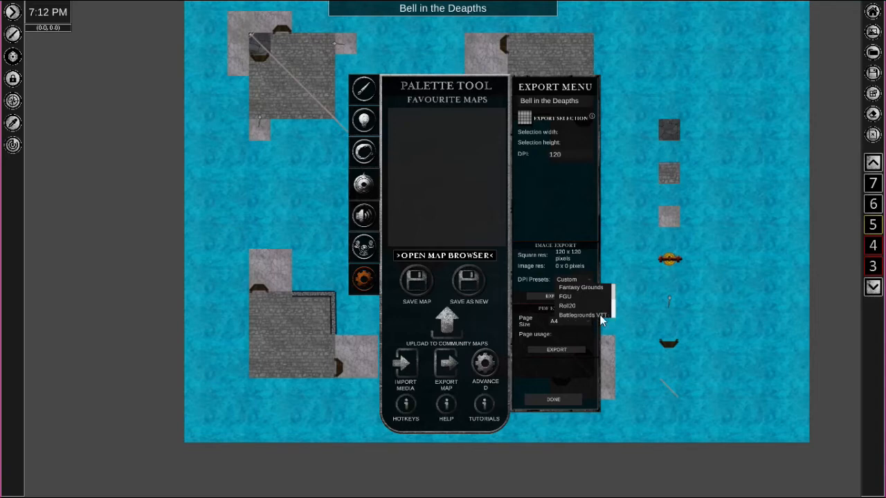
left_click(580, 215)
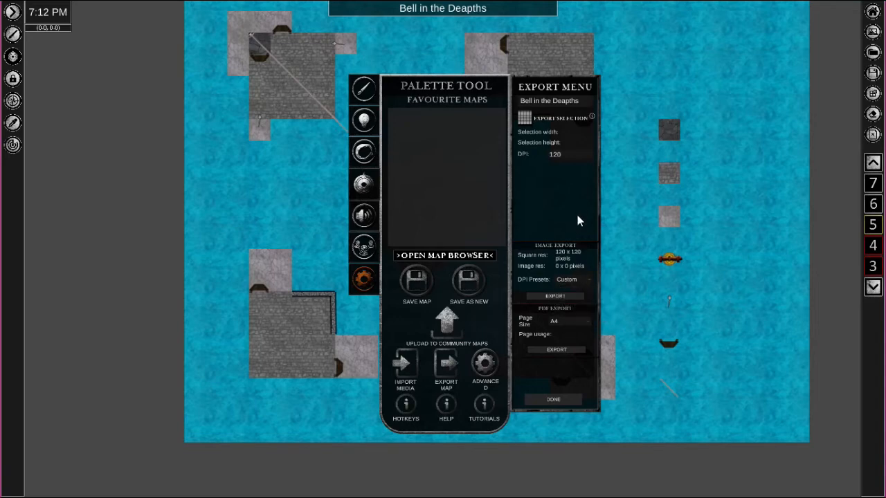
Look through the PDF export's page sizes and close the export menu.
left_click(588, 323)
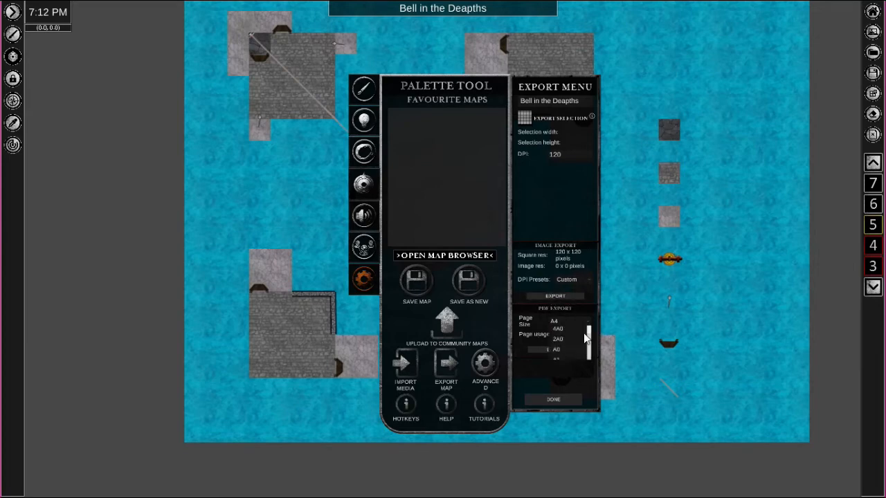
scroll(573, 352, "down", 5)
scroll(574, 353, "down", 5)
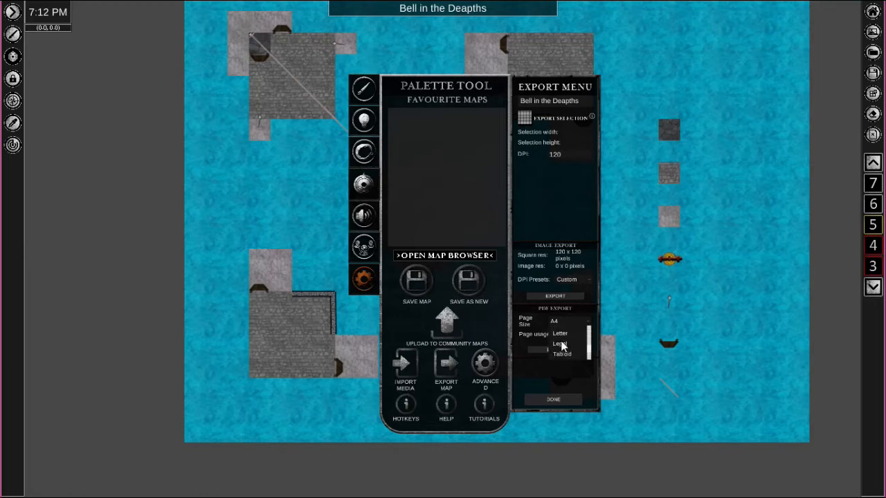
scroll(569, 353, "down", 2)
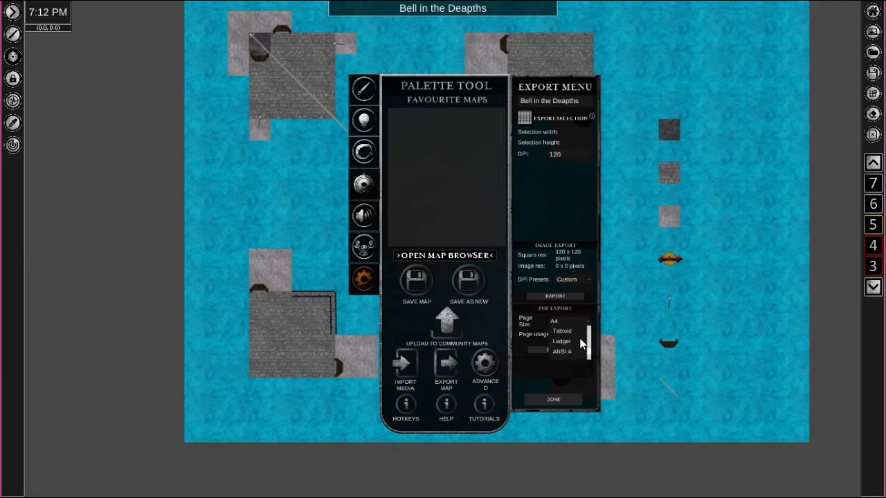
scroll(577, 352, "down", 4)
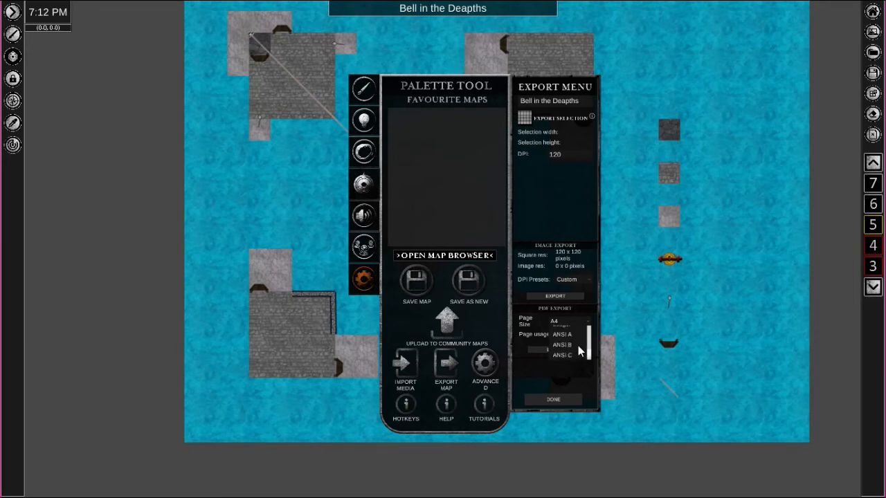
left_click(562, 399)
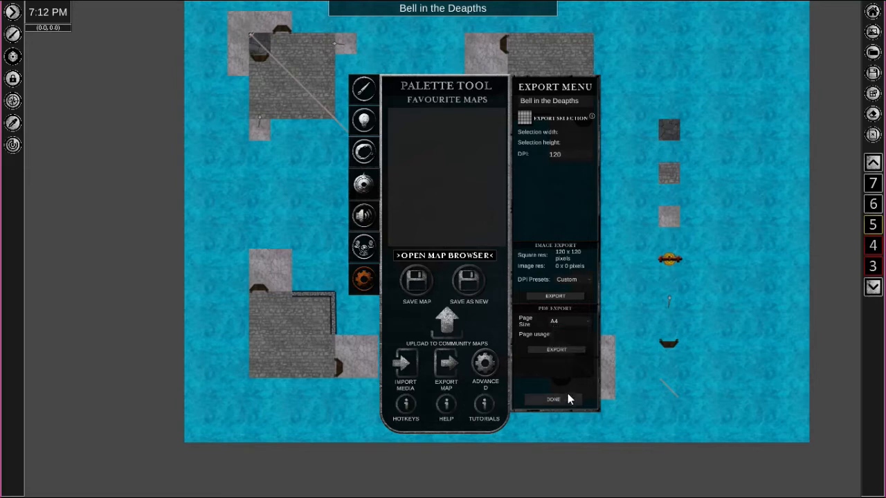
left_click(556, 401)
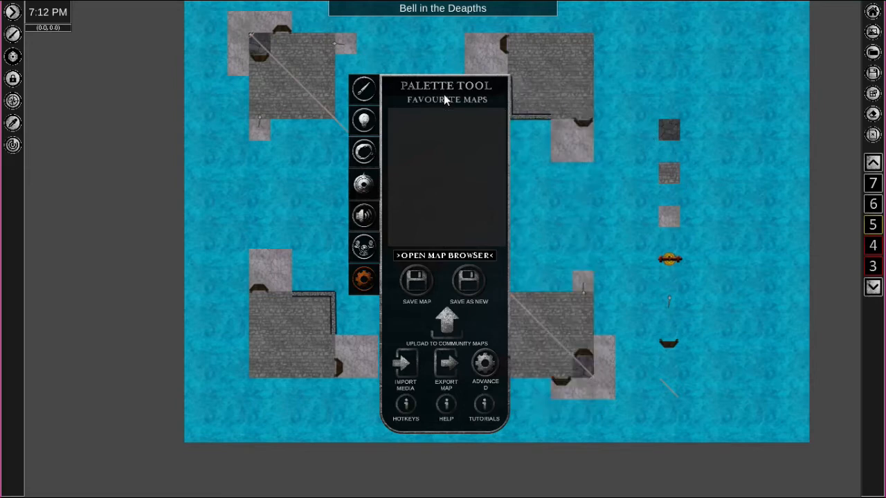
Move the palette off the map's central platform, switch to the soundscape module and load the Essentials pack's Hell preset under Dungeon.
left_click_drag(467, 88, 713, 66)
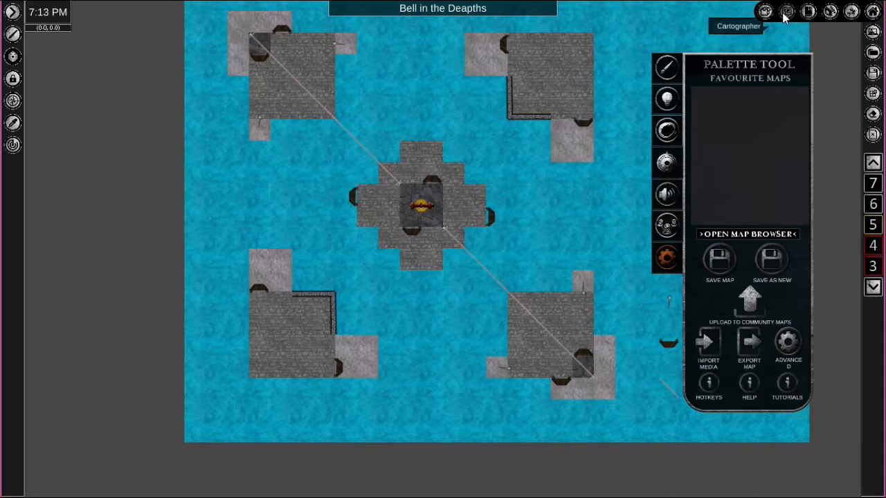
left_click(831, 12)
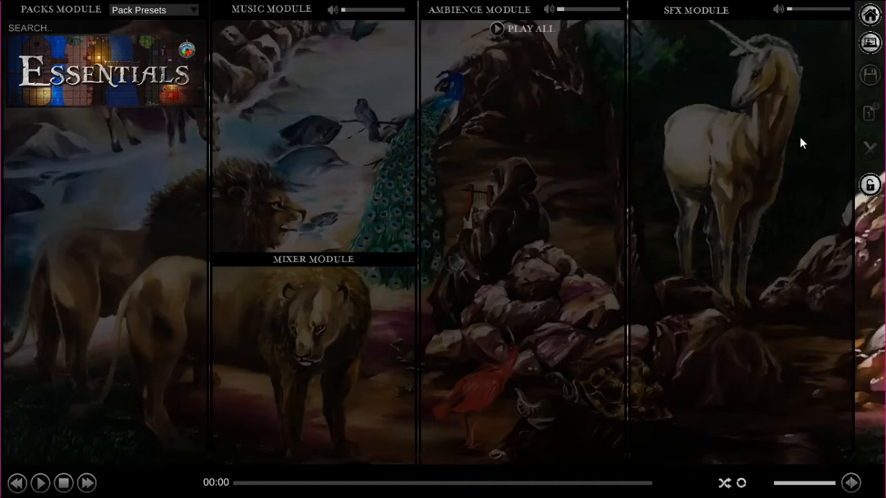
left_click(97, 75)
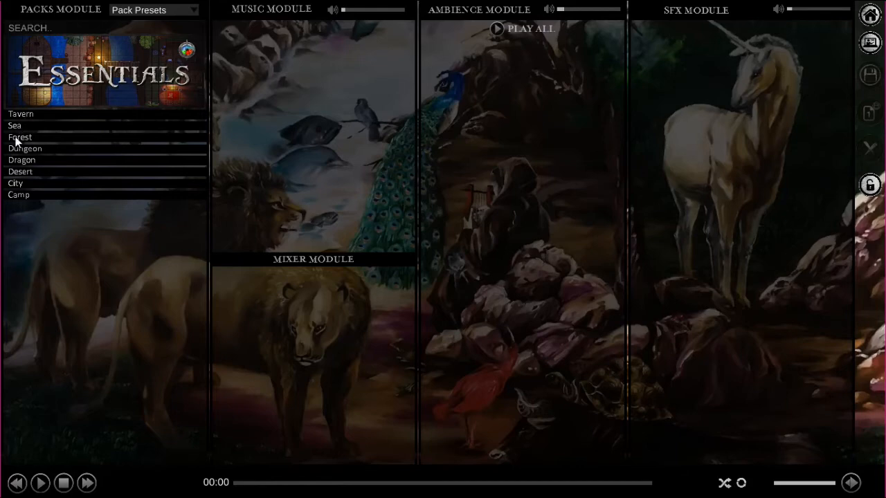
left_click(28, 148)
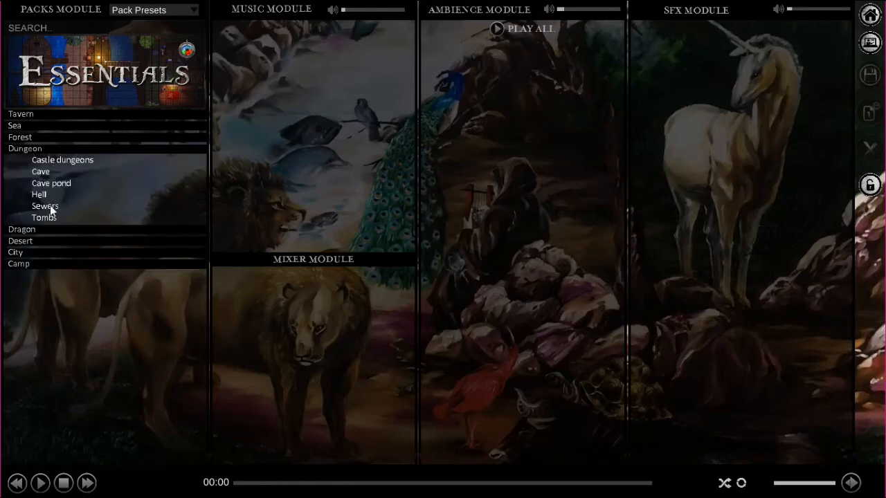
left_click(41, 194)
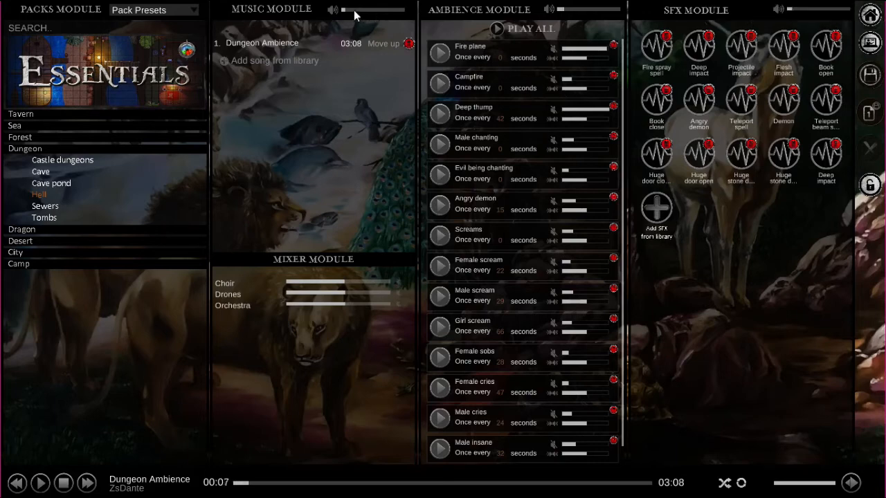
Raise the music and ambience module volumes to about half.
left_click_drag(355, 15, 378, 17)
left_click(870, 15)
left_click(588, 9)
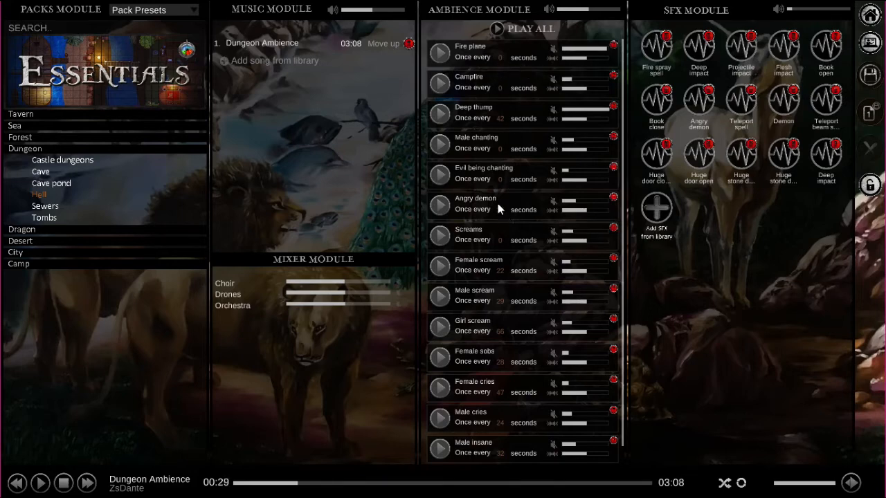
Try the Evil being chanting ambience sound and set the SFX volume to about half and the ambience volume low.
left_click(261, 43)
left_click(440, 176)
left_click(821, 9)
left_click(568, 9)
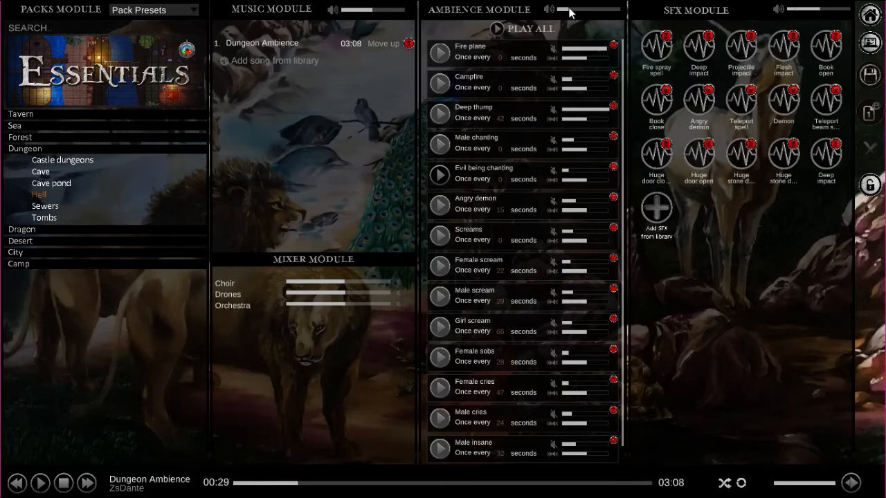
Lower the music module volume to near its minimum, collapse the Dungeon presets and show the preset source options.
left_click(345, 10)
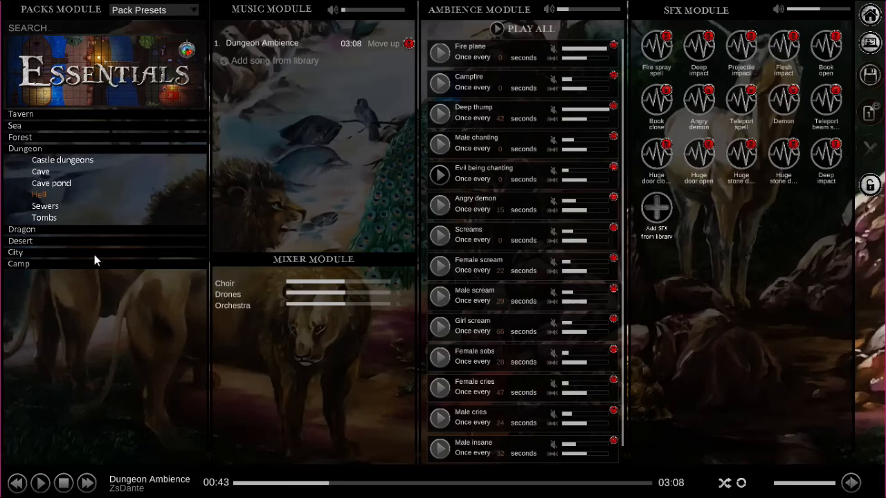
left_click(33, 150)
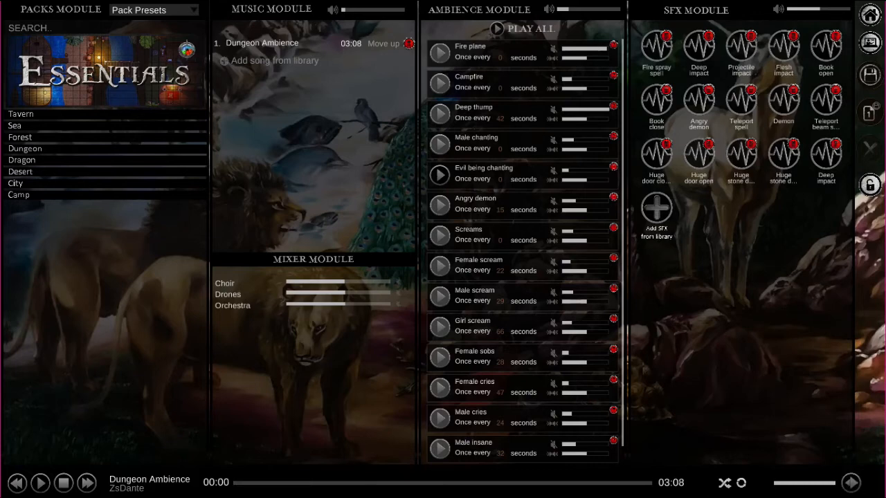
left_click(193, 13)
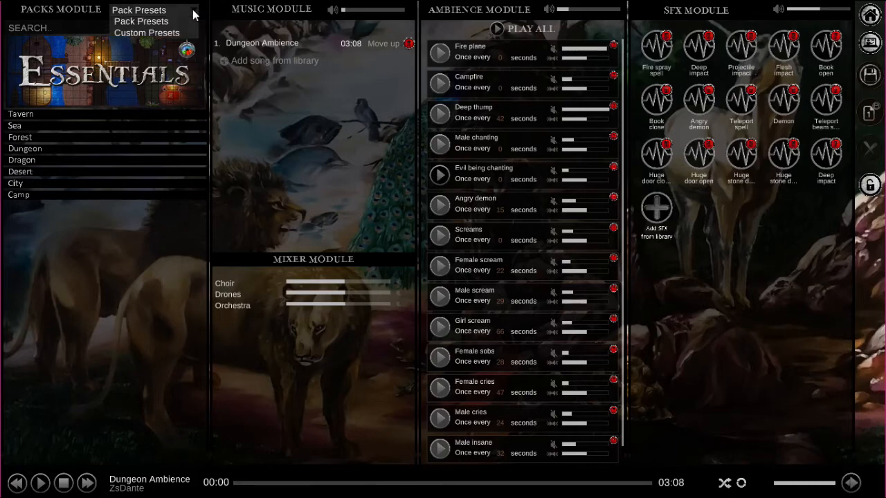
Try the Brawl and Night presets under Tavern in the Essentials pack.
left_click(21, 116)
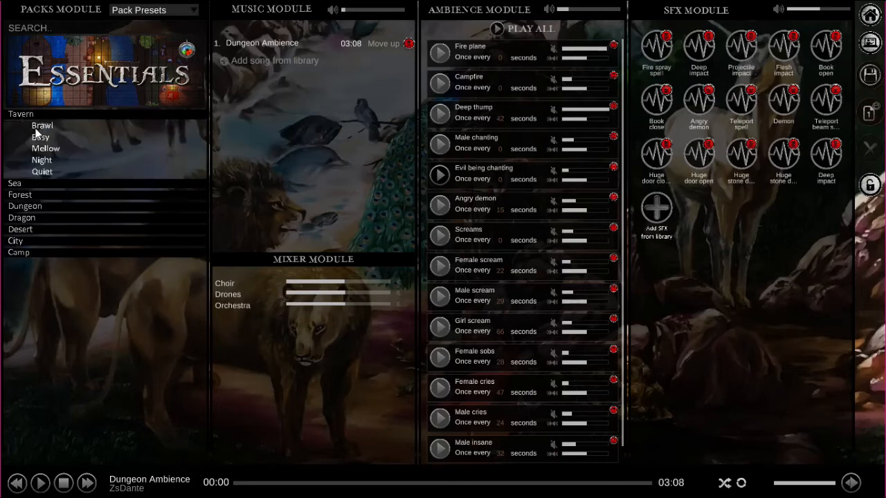
left_click(40, 127)
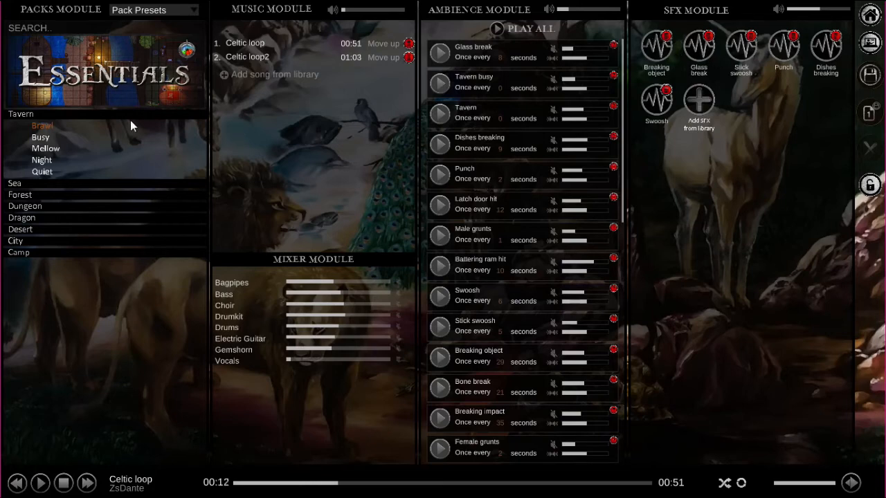
left_click(42, 161)
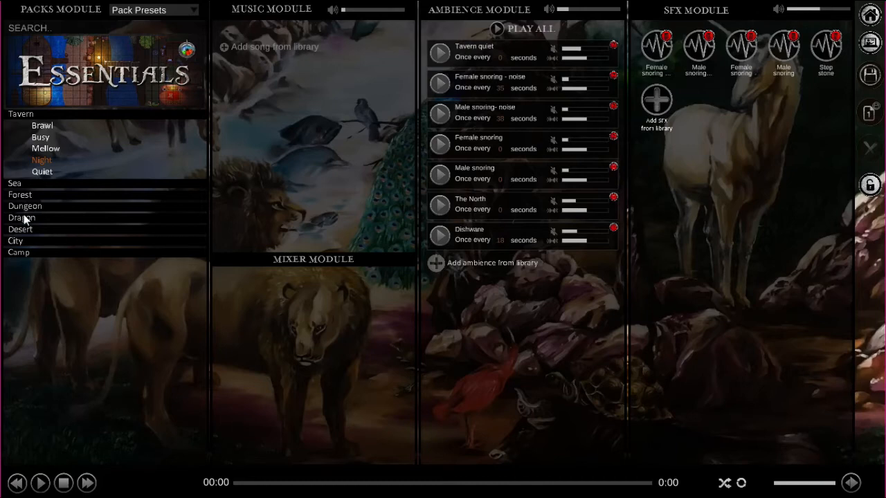
Look through the presets under City and Desert, collapsing both categories again.
left_click(15, 241)
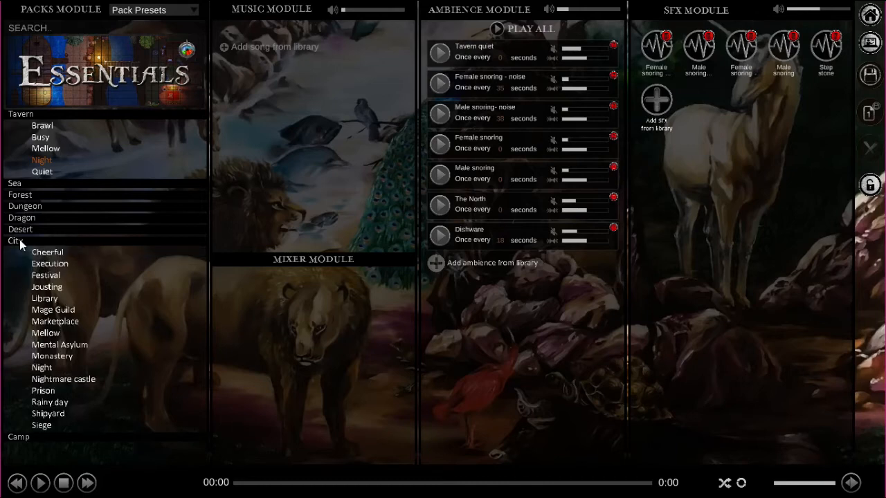
left_click(19, 229)
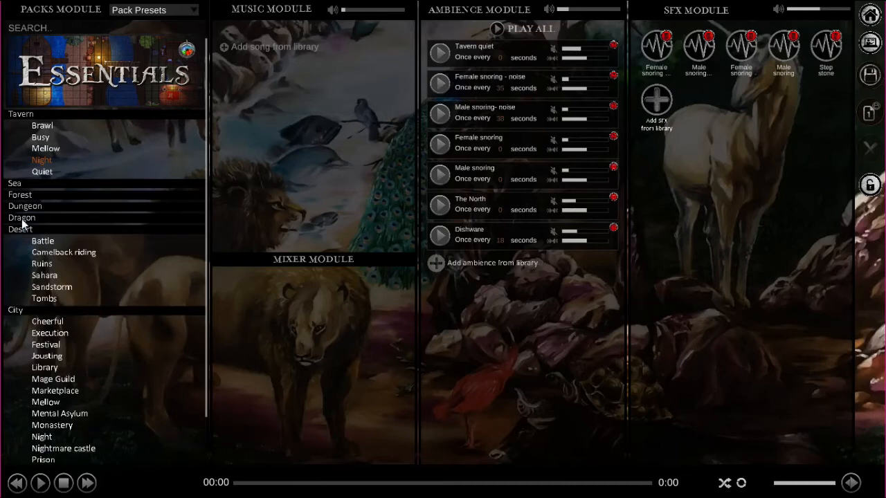
left_click(20, 230)
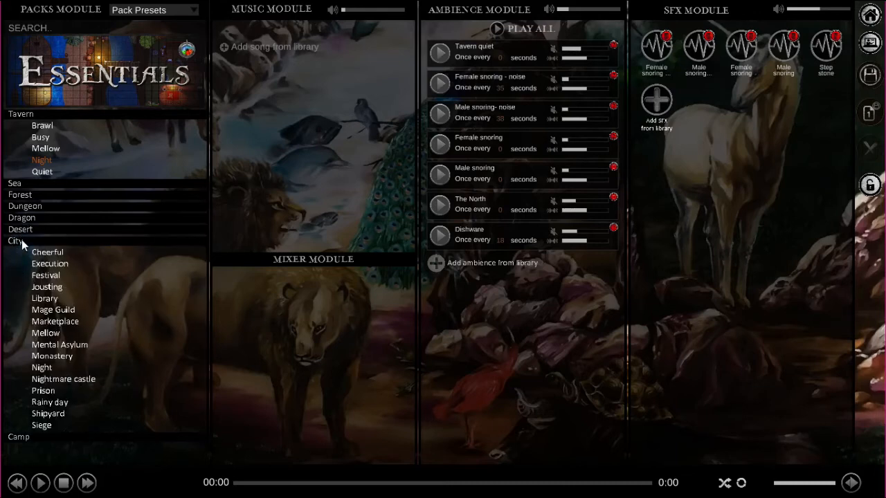
left_click(19, 240)
Load the Night preset under Camp and play its Owl sound effect.
left_click(19, 253)
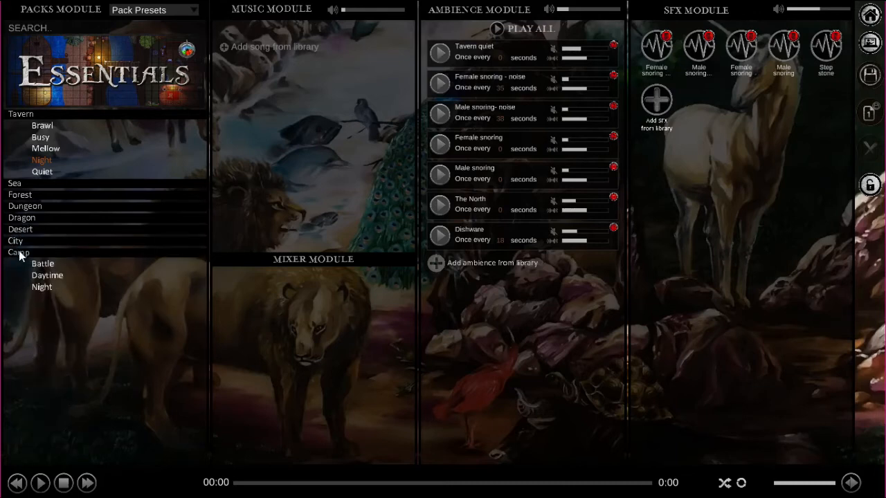
left_click(43, 287)
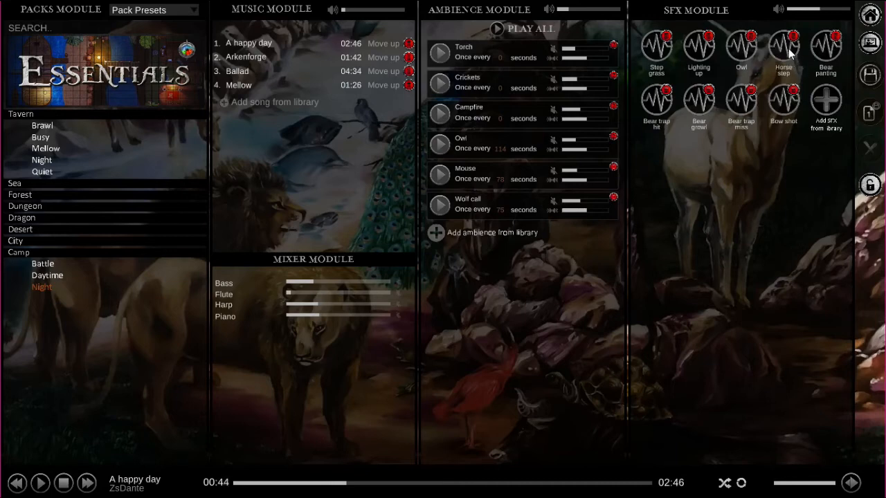
left_click(742, 57)
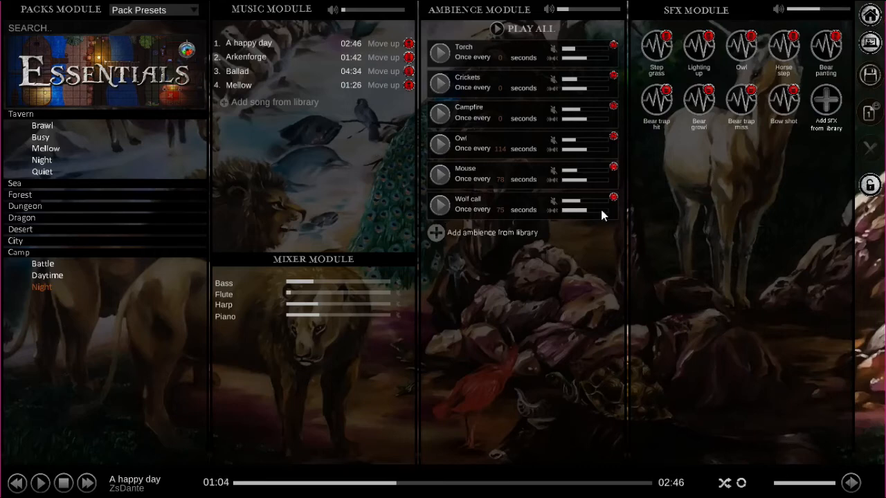
Stop the music playback and collapse the Tavern and Camp preset categories.
mouse_move(870, 15)
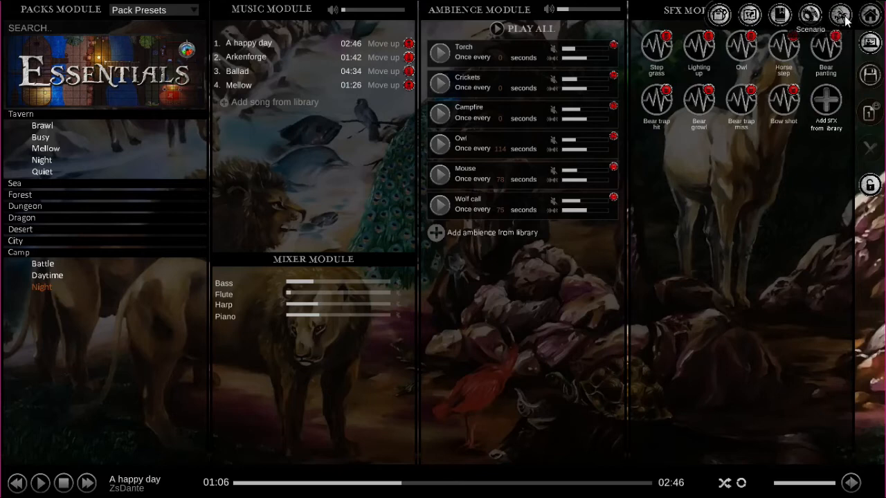
left_click(67, 487)
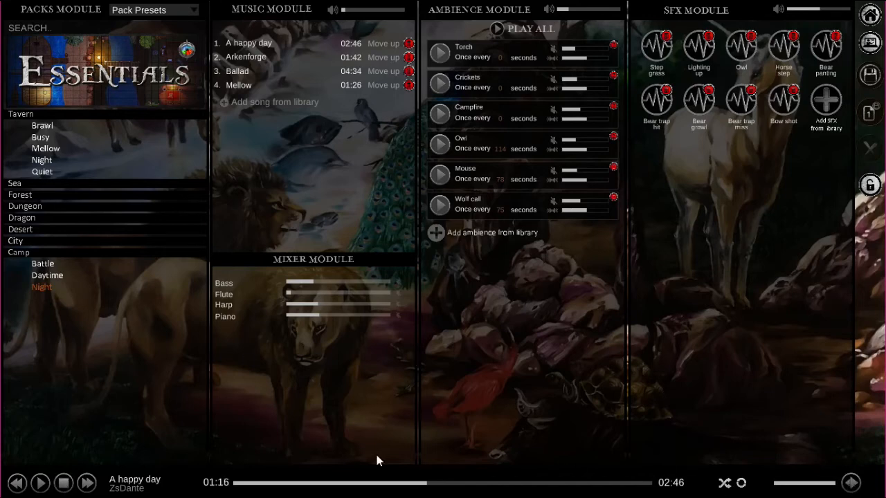
left_click(63, 482)
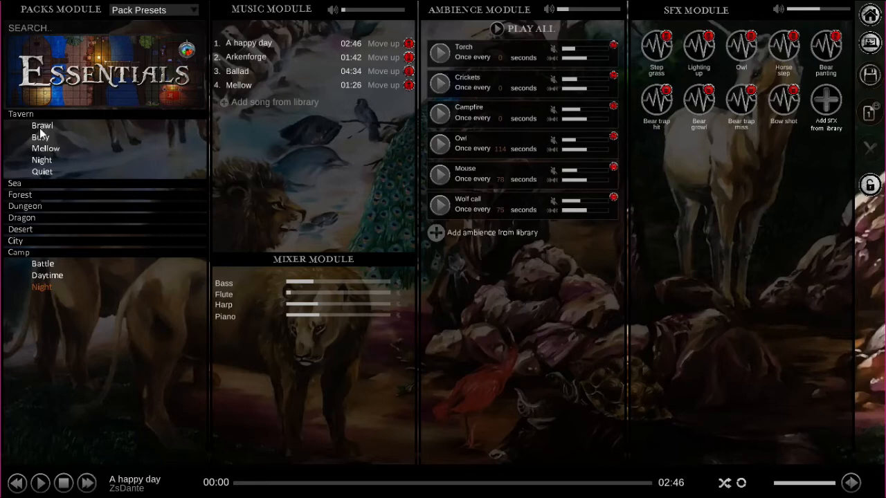
left_click(21, 116)
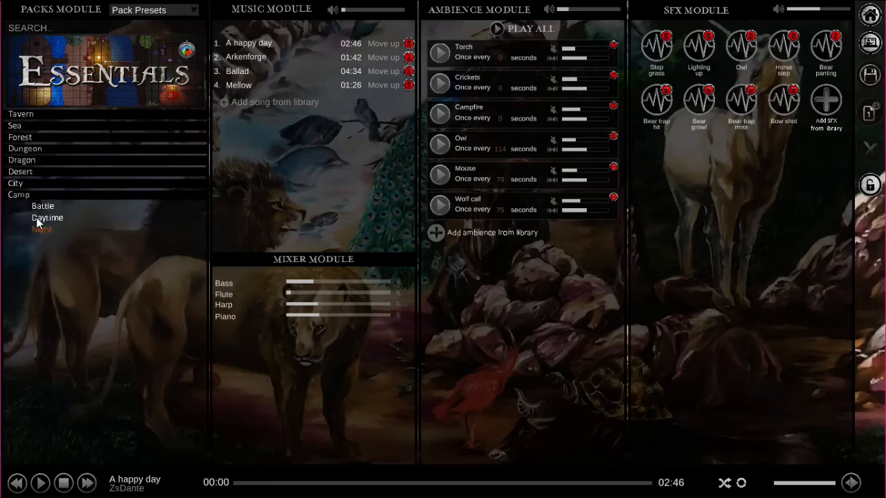
left_click(16, 195)
Switch to the content library module and show the imported Cartographer images.
left_click(871, 13)
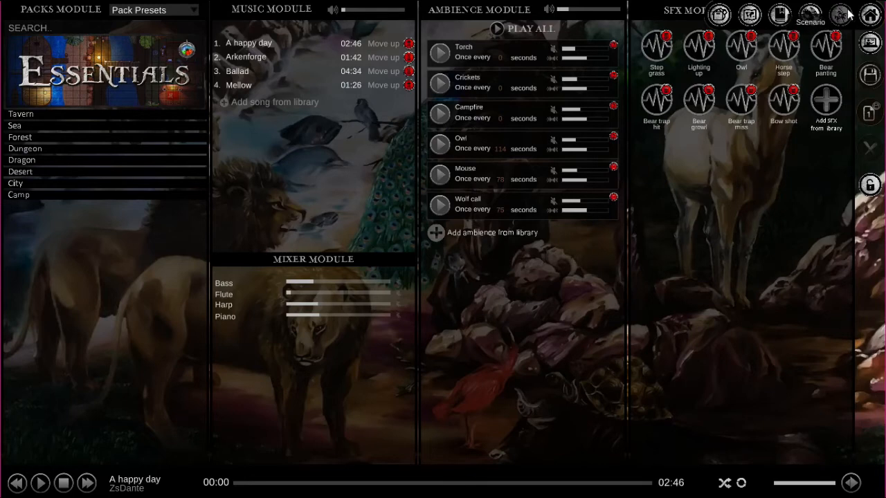
left_click(722, 16)
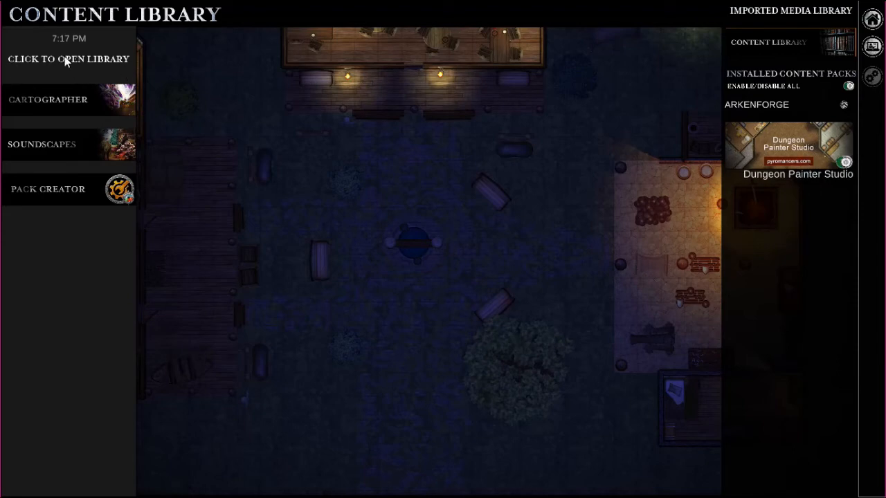
left_click(47, 99)
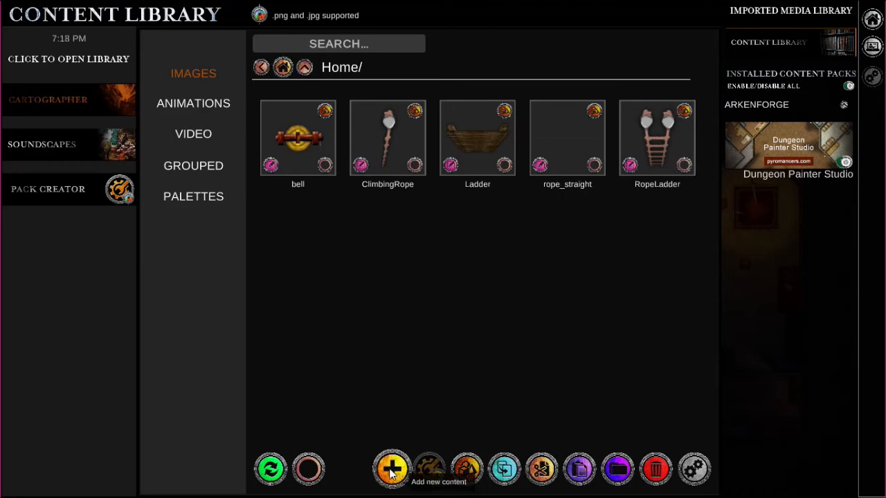
Cycle the RopeLadder image's default placement through Tile and Repeatable and return it to Object.
left_click(467, 470)
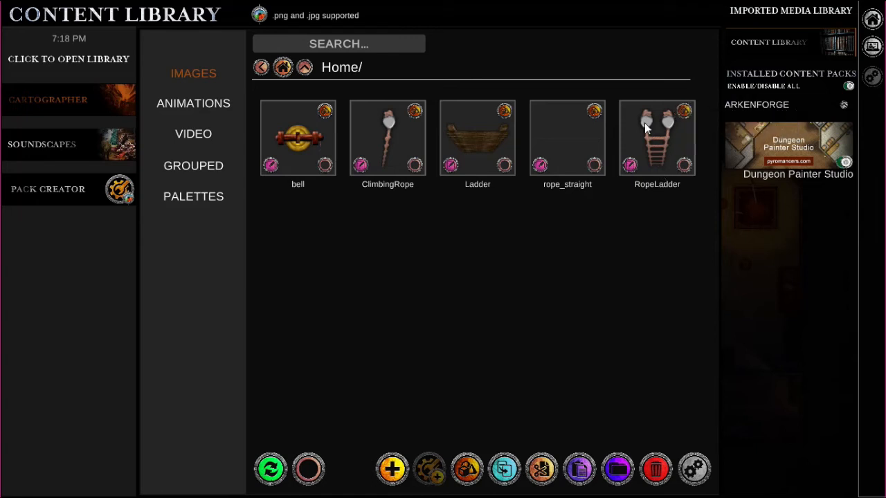
left_click(682, 114)
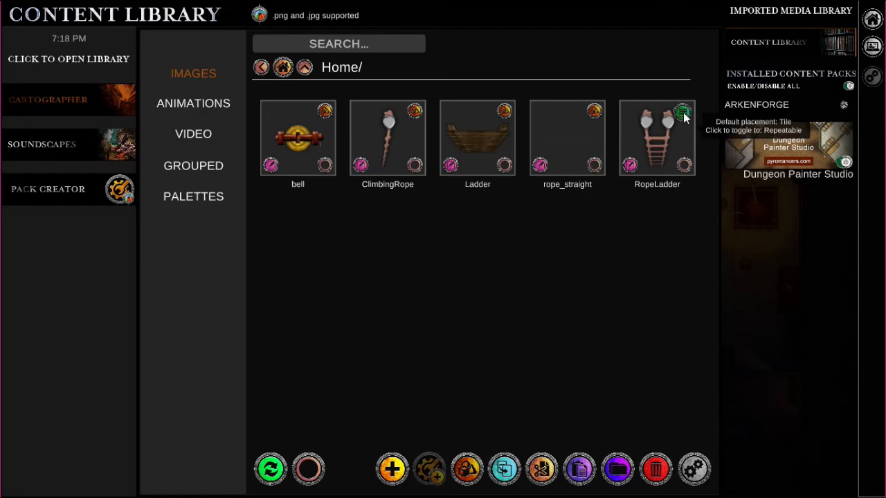
left_click(683, 115)
left_click(683, 115)
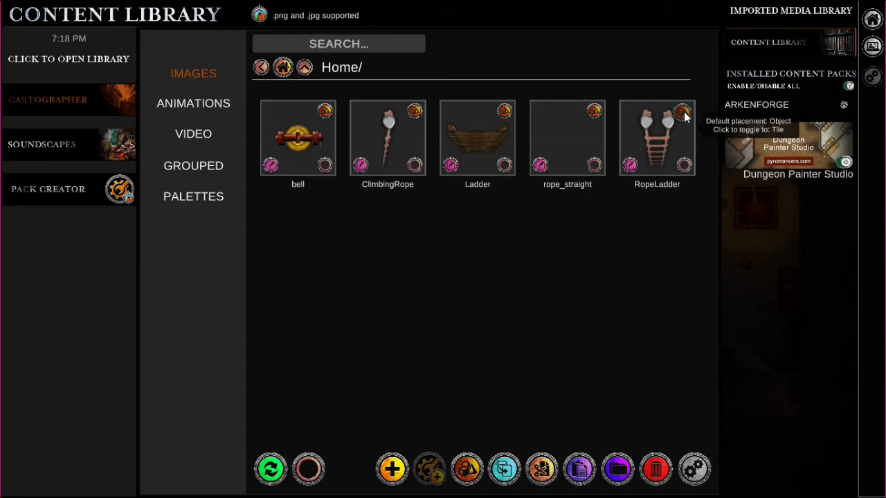
left_click(683, 115)
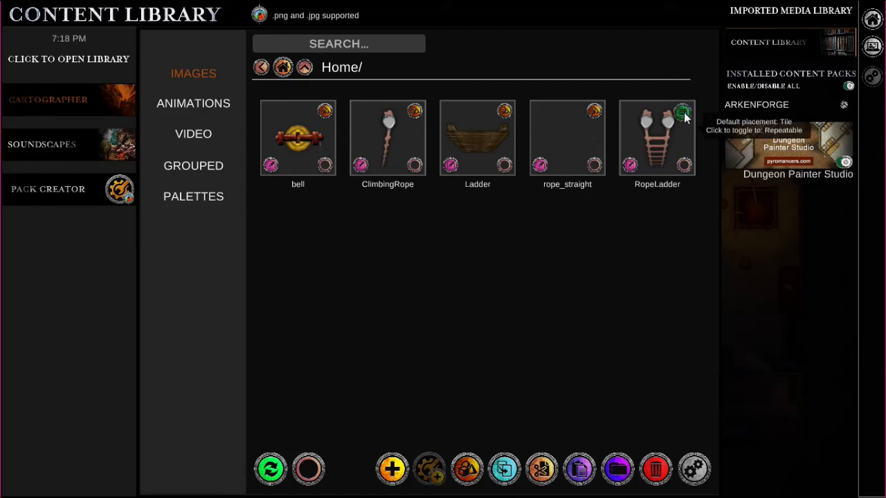
left_click(683, 115)
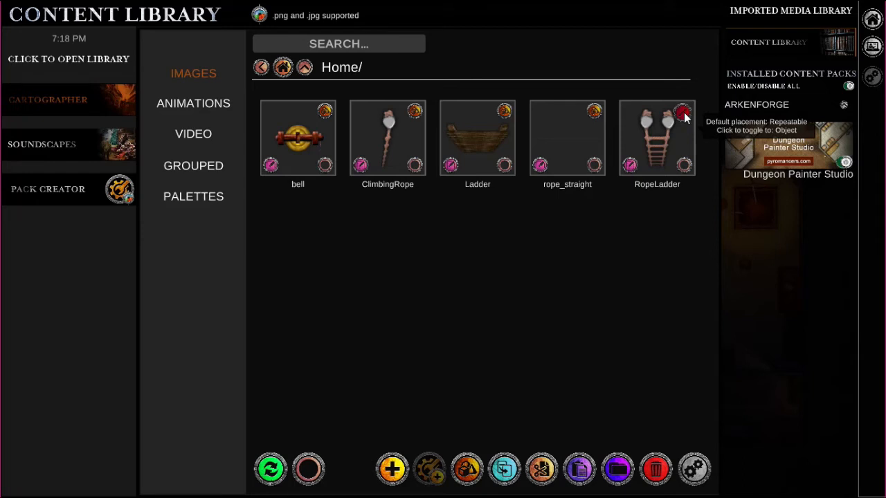
left_click(683, 115)
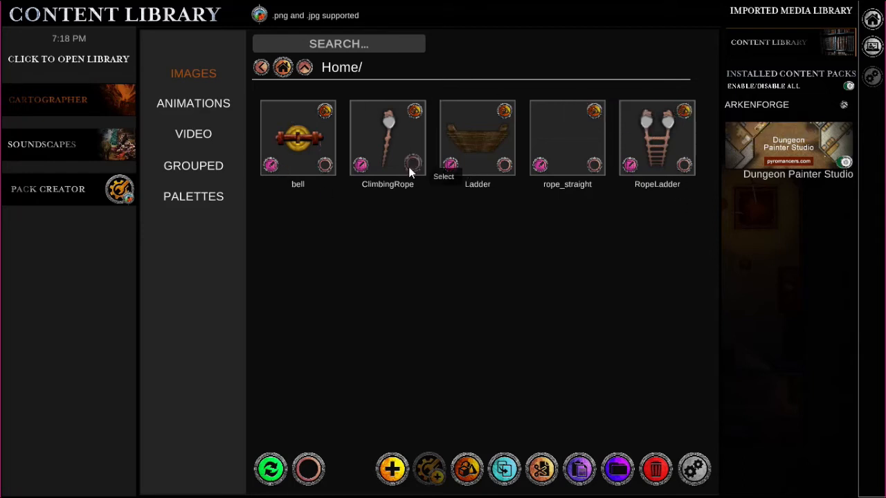
Try selecting and deselecting the Ladder image, and refresh the image list.
left_click(505, 164)
left_click(505, 165)
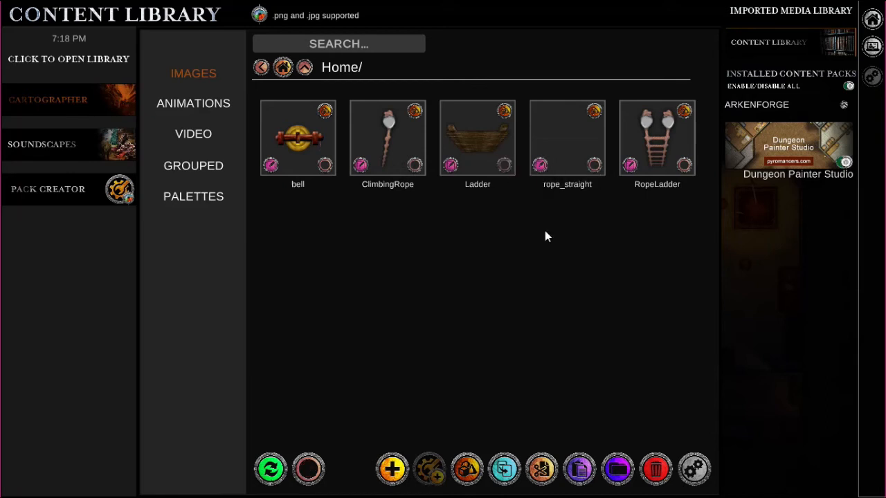
left_click(505, 165)
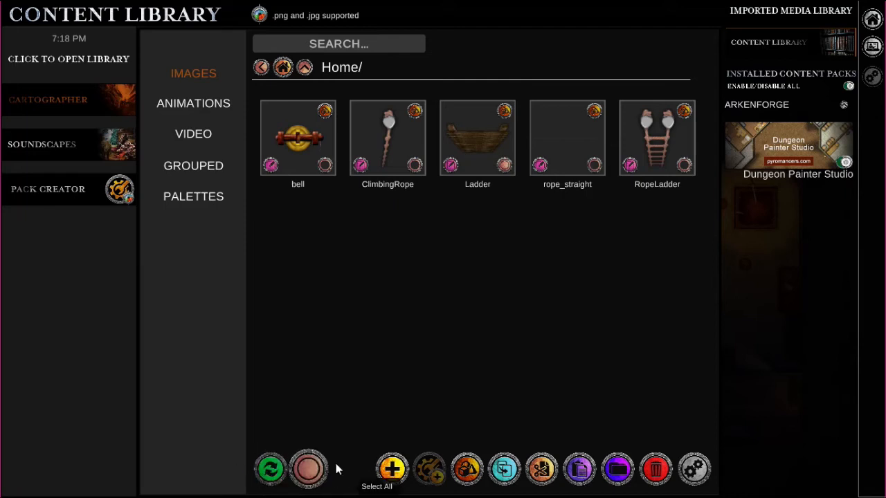
left_click(269, 469)
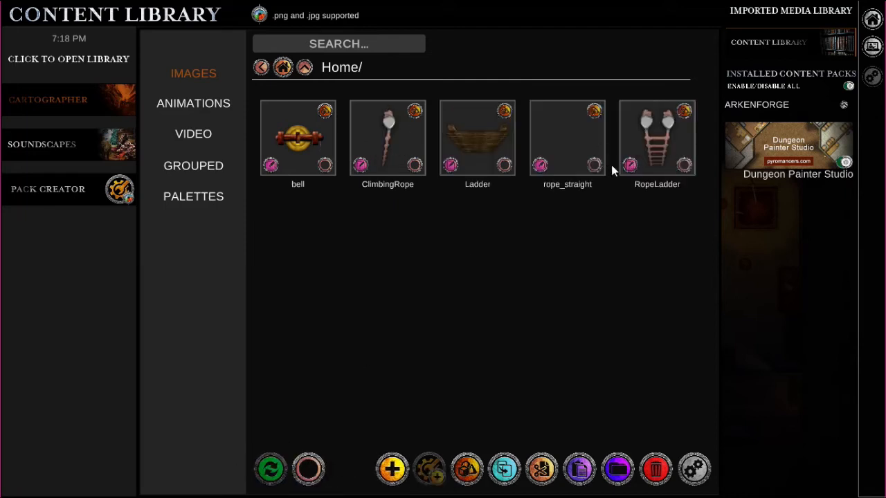
Look through the Cartographer library's Animations, Video, Grouped and Palettes categories, plus the Soundscapes library and Pack Creator.
left_click(206, 107)
left_click(201, 137)
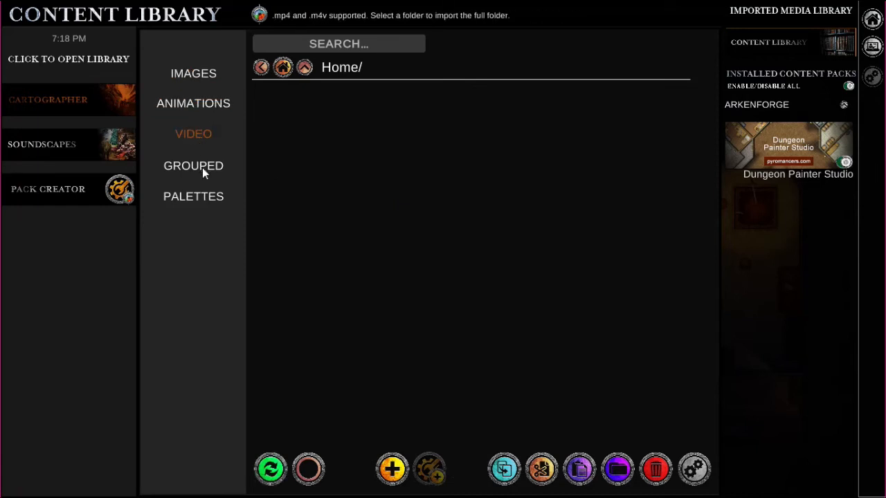
left_click(200, 169)
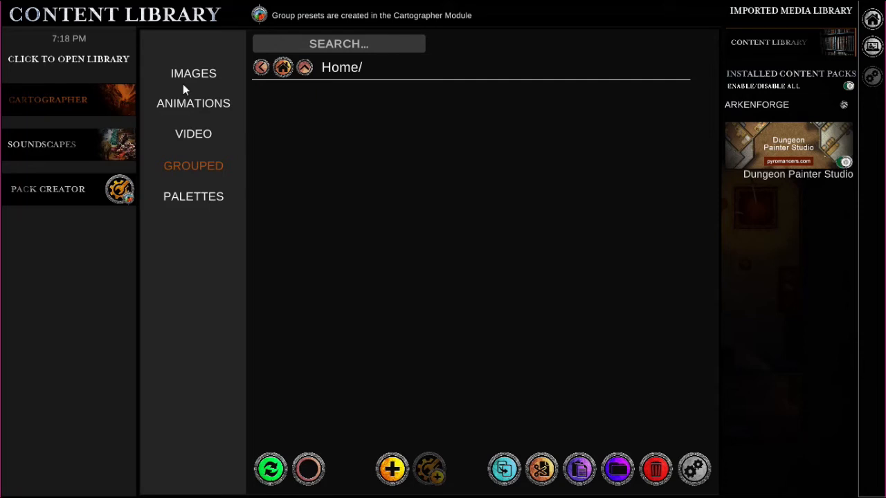
left_click(193, 197)
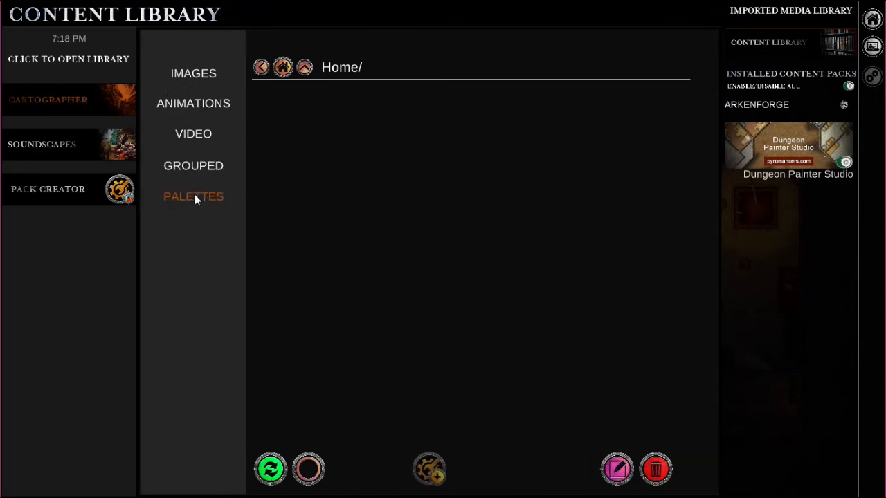
left_click(49, 145)
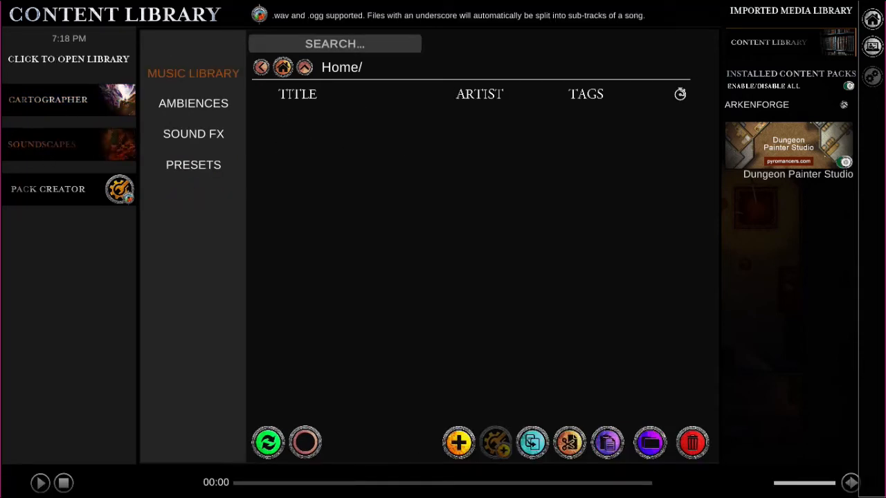
left_click(49, 190)
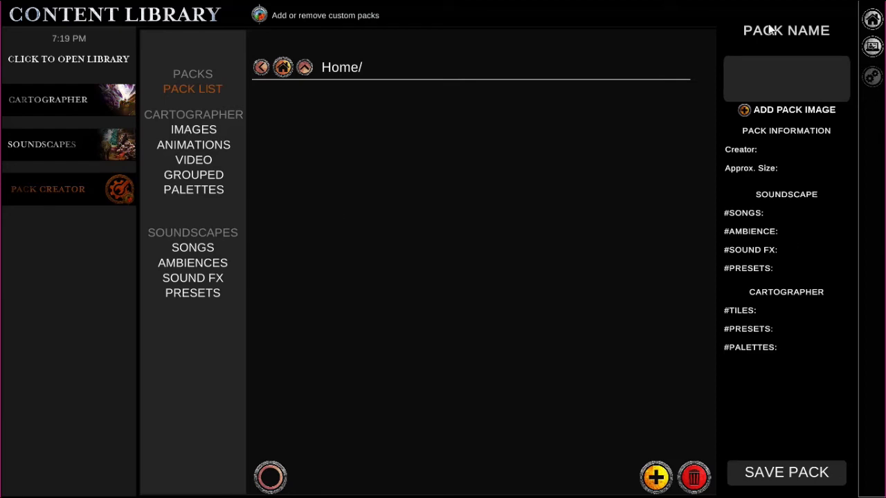
Switch from the content library to the Scenario module.
mouse_move(871, 19)
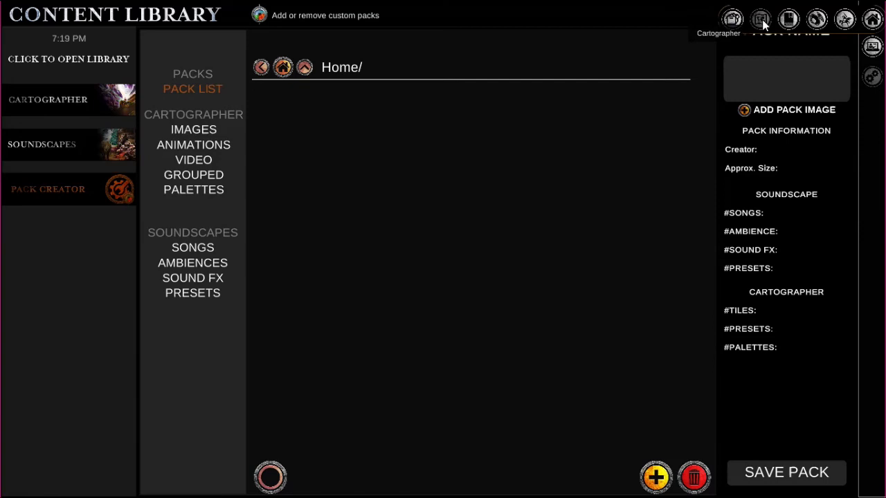
left_click(846, 19)
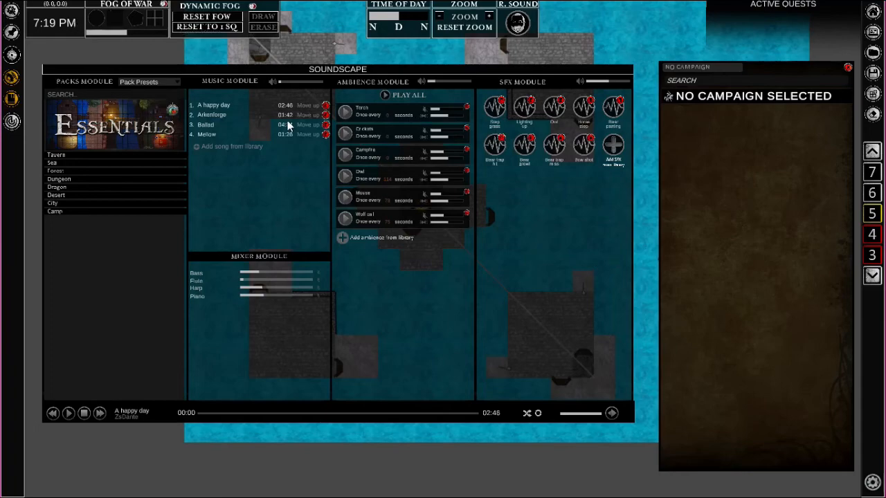
Move the Soundscape window aside and close it to clear the scenario map.
left_click_drag(465, 69, 372, 65)
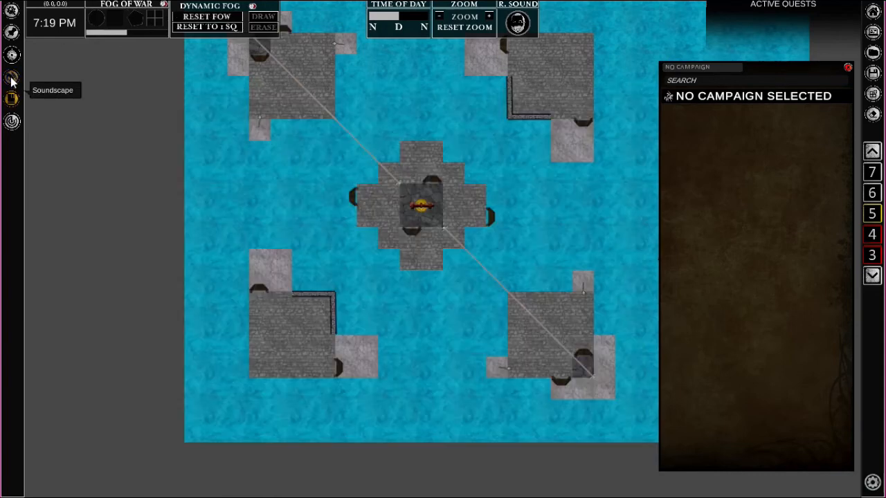
left_click(14, 79)
left_click(13, 81)
left_click(12, 80)
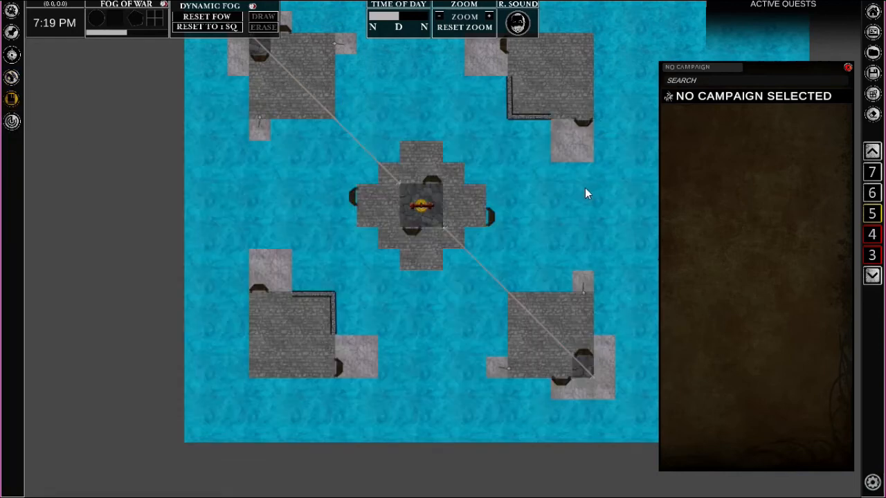
Set the map's time of day to about midday.
left_click_drag(589, 182, 443, 213)
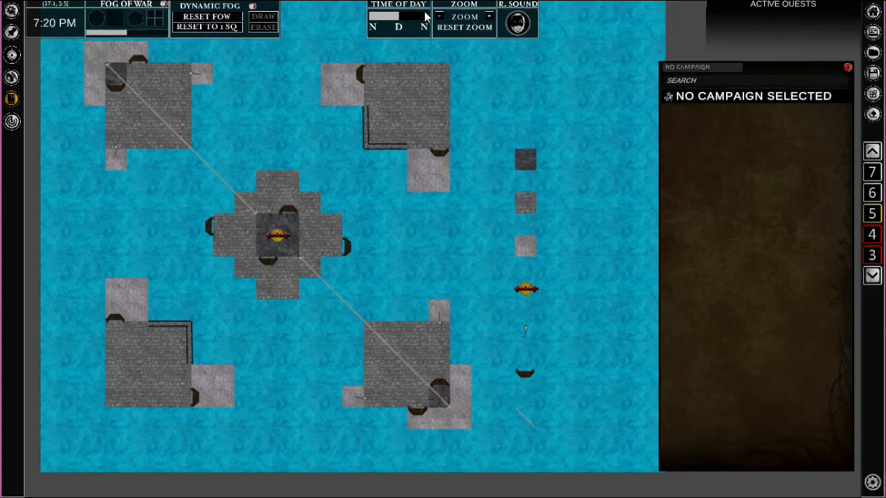
mouse_move(399, 17)
left_mouse_down()
mouse_move(418, 16)
mouse_move(370, 18)
mouse_move(418, 21)
mouse_move(352, 24)
mouse_move(400, 25)
left_mouse_up()
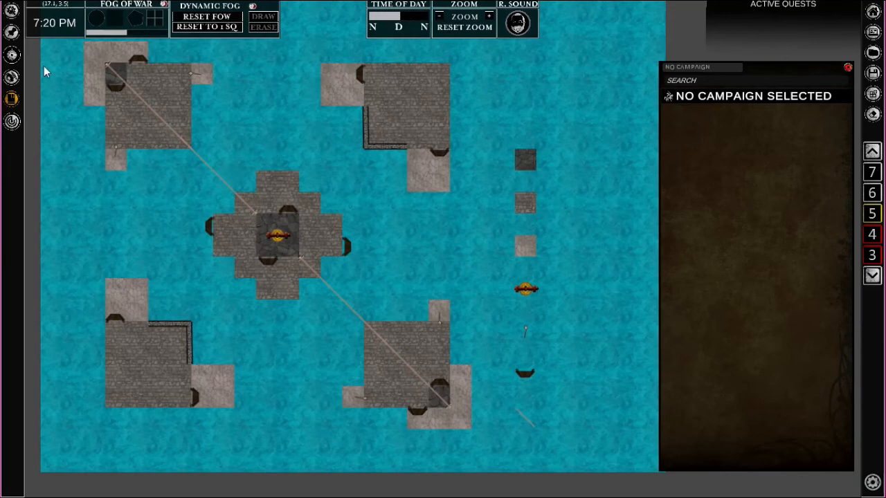
Place a regular ping and an alert ping on the map, and select the question ping.
mouse_move(14, 125)
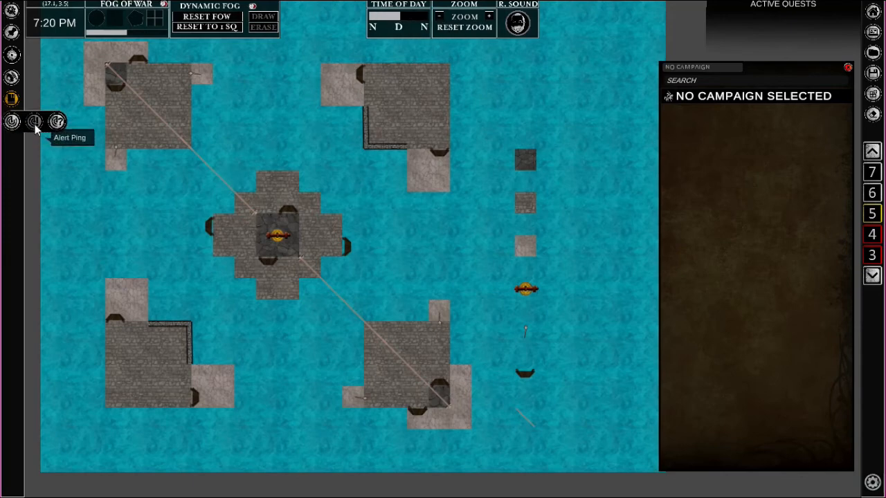
left_click(11, 121)
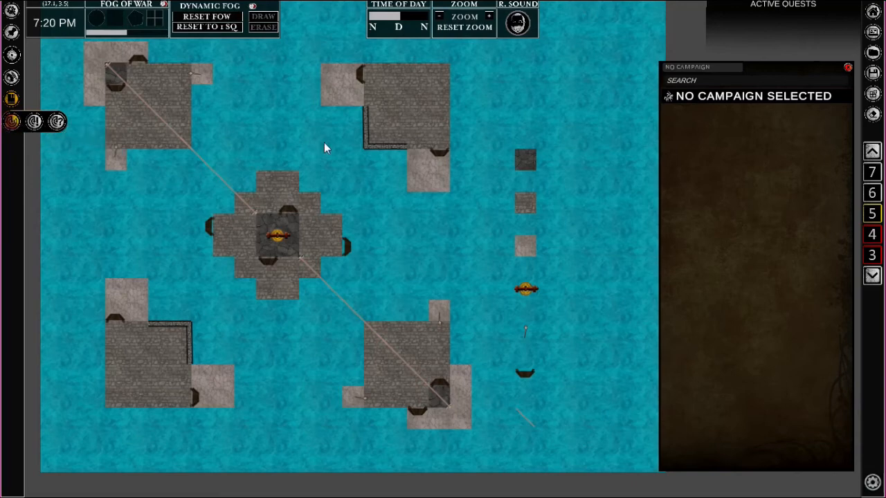
mouse_move(14, 123)
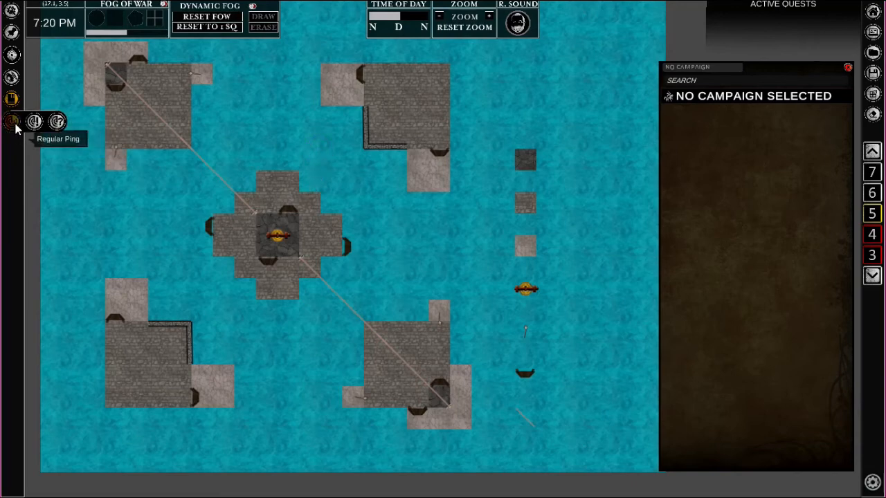
left_click(348, 177)
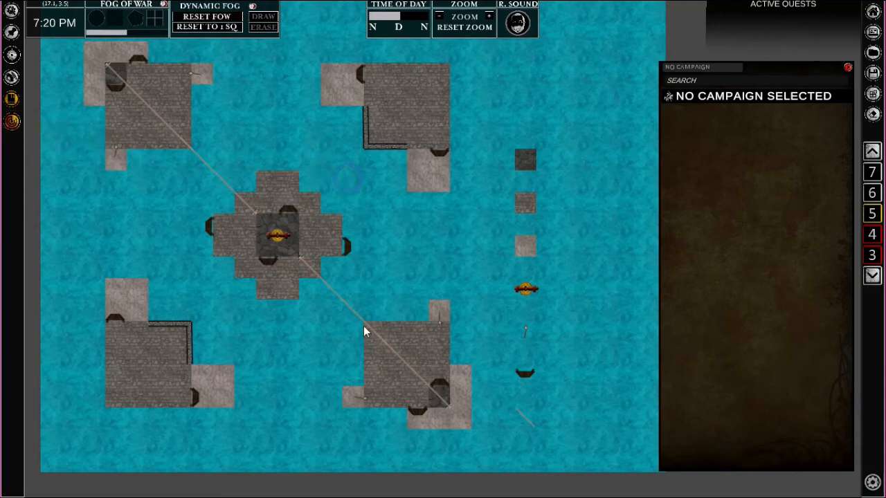
mouse_move(14, 121)
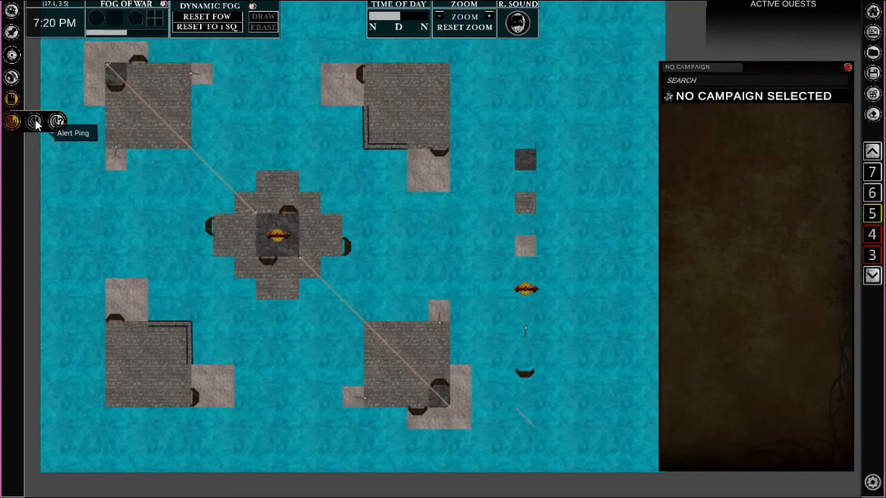
left_click(177, 143)
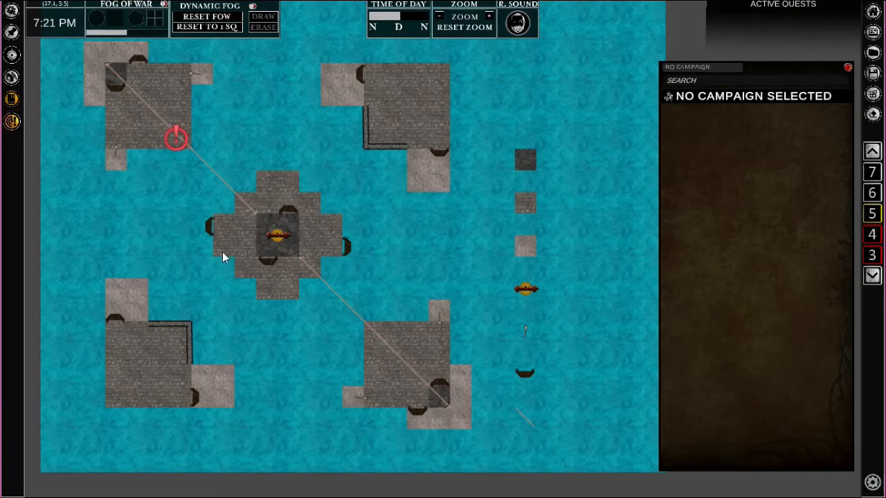
mouse_move(12, 121)
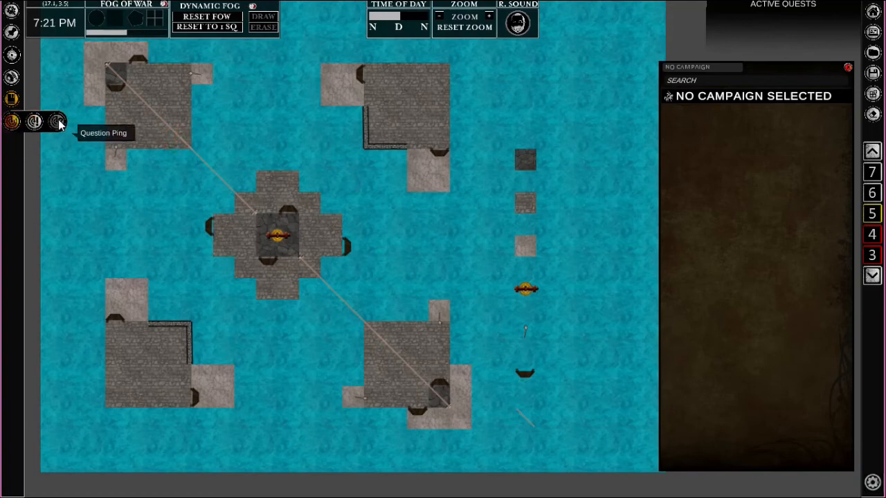
left_click(58, 122)
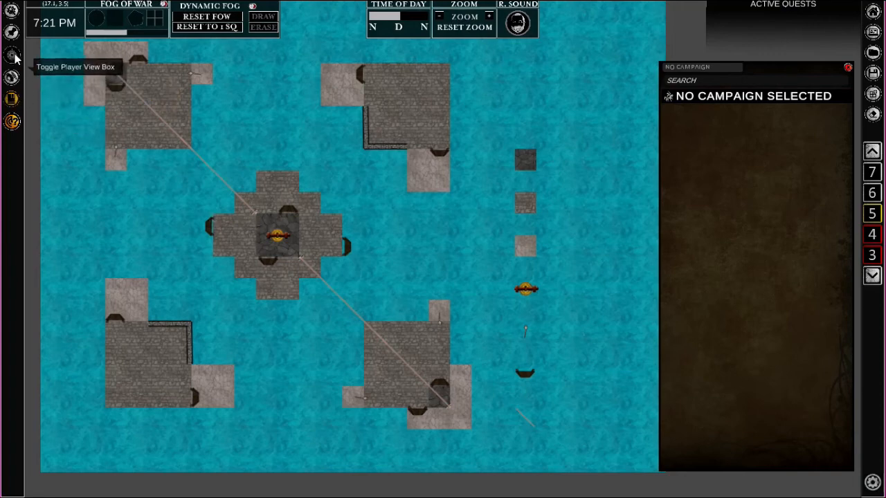
Show the player view box, try its link and grid coordinates toggles, and leave it linked to the DM view.
left_click(13, 55)
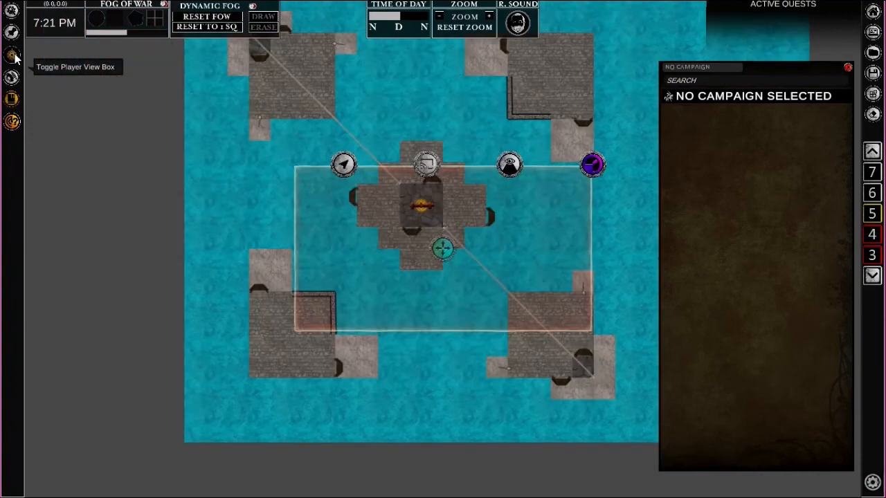
left_click(432, 169)
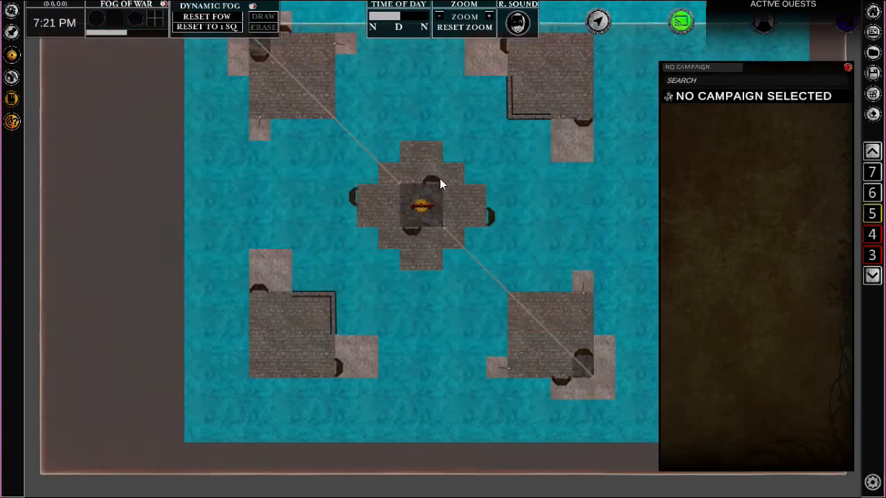
left_click(679, 24)
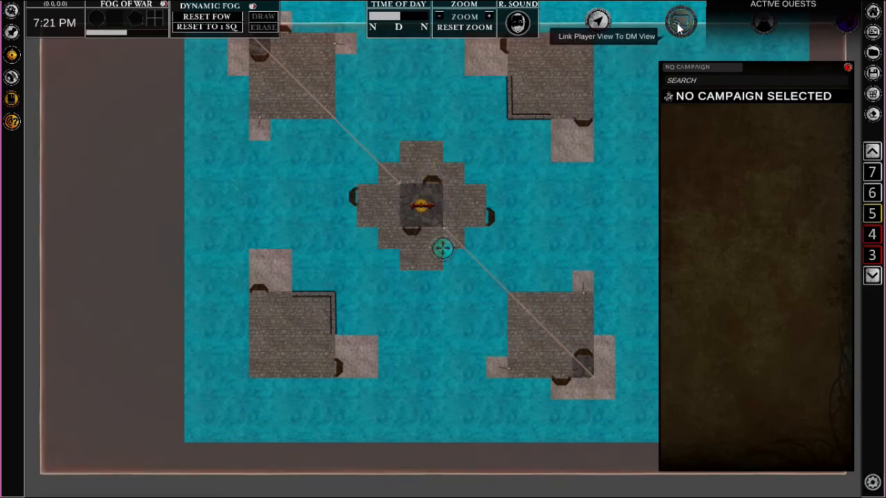
left_click(599, 25)
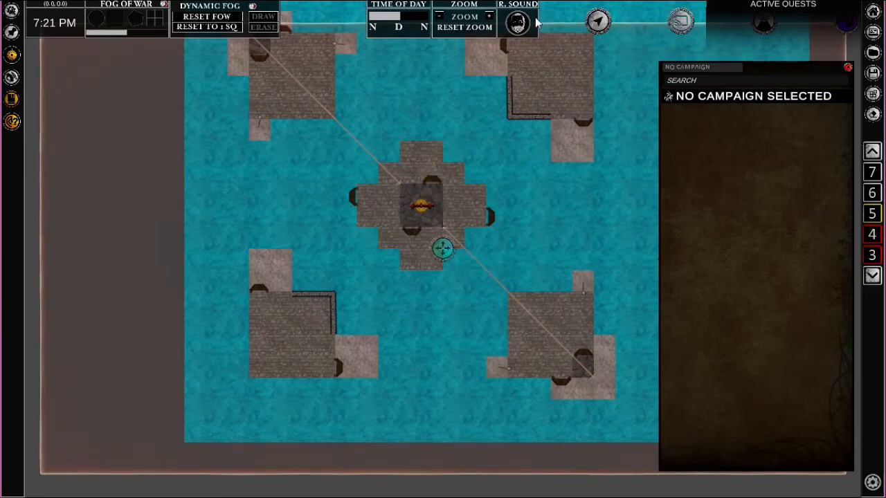
left_click(596, 25)
left_click(681, 22)
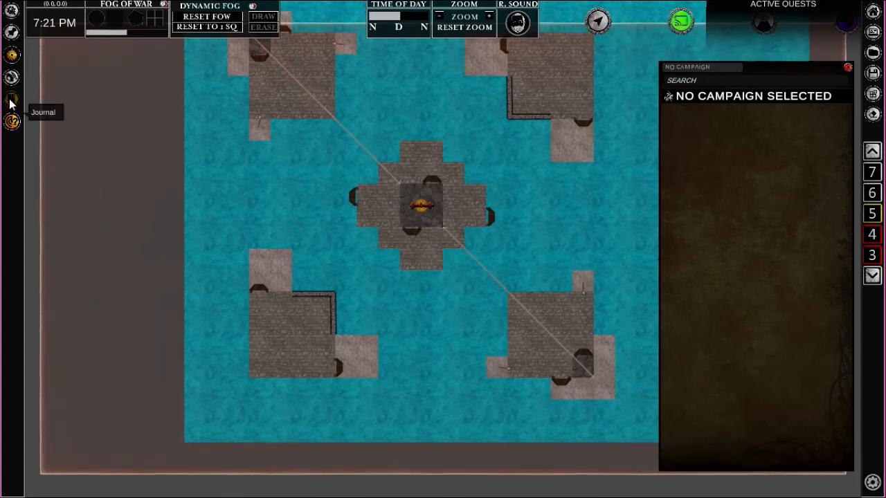
left_click(16, 59)
left_click(16, 58)
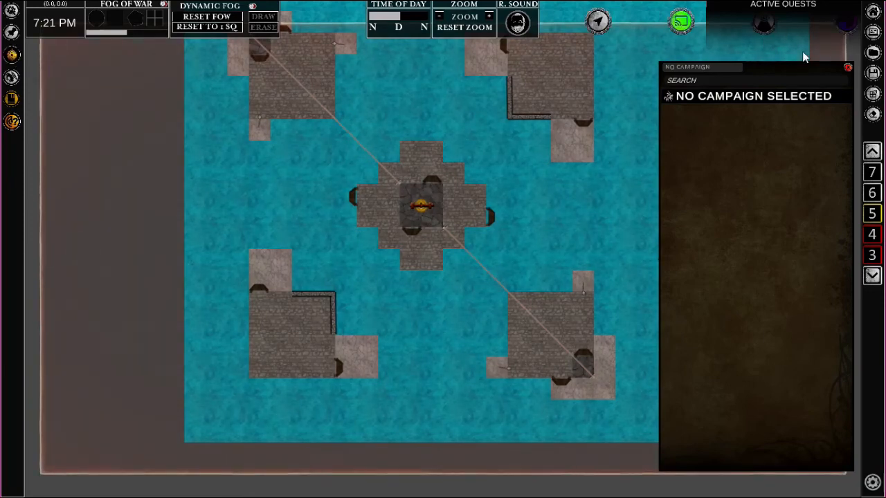
Close the journal and place a question ping on the water inside the linked player view box.
left_click(848, 68)
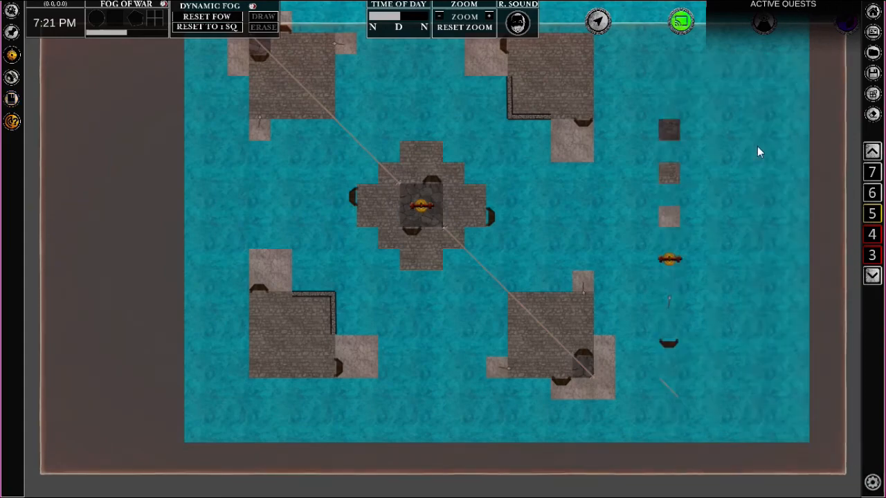
scroll(740, 166, "down", 3)
scroll(749, 159, "up", 7)
scroll(799, 119, "up", 1)
scroll(798, 118, "up", 2)
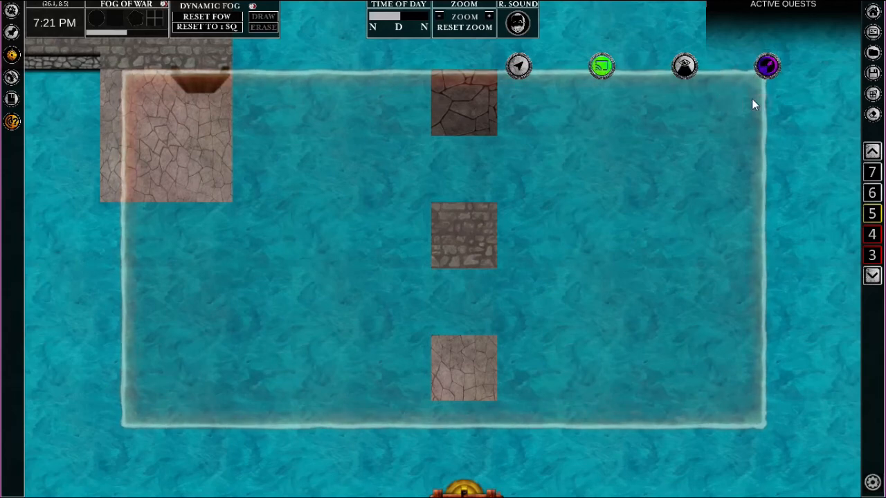
left_click(624, 210)
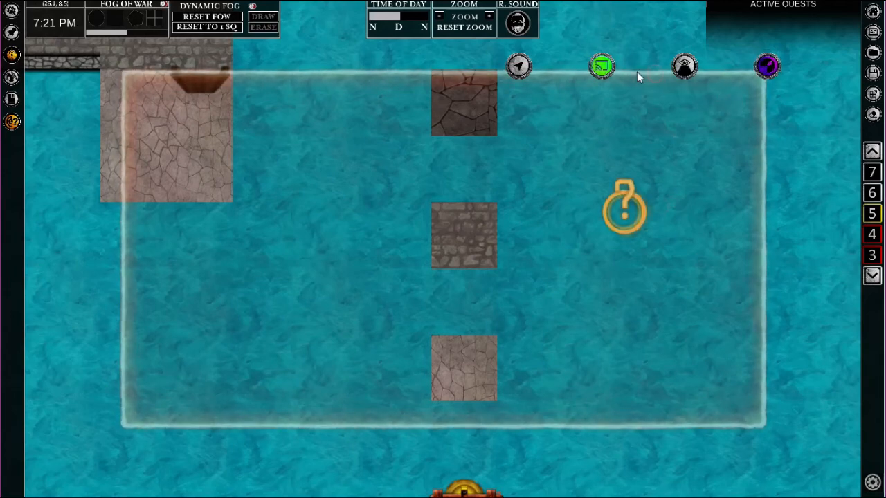
Switch the player grid coordinates on and off, and unlink the player view from the DM view.
left_click(520, 66)
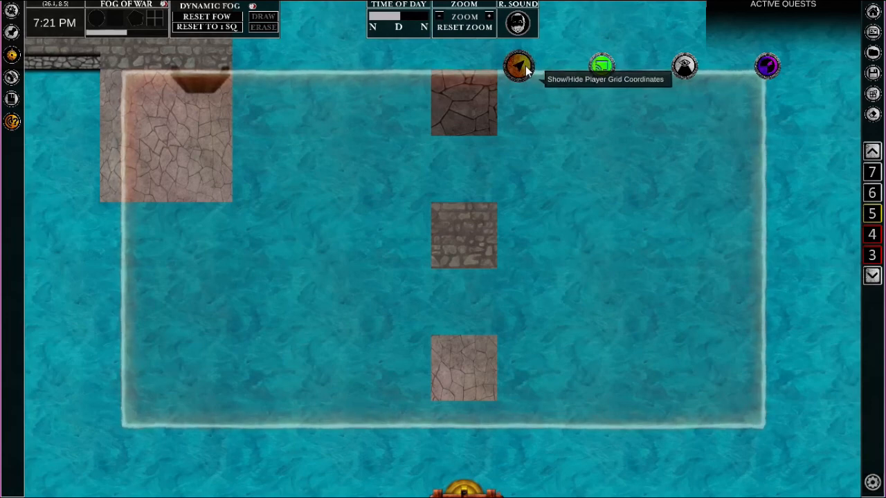
left_click(526, 66)
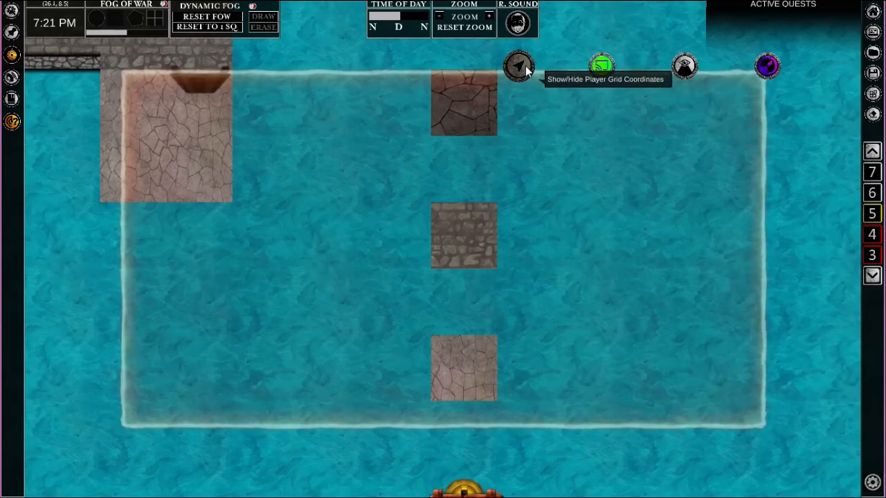
left_click(591, 69)
Move the player view box toward the map's upper-right platform and enlarge it around its centre.
left_click_drag(444, 248, 314, 210)
scroll(408, 251, "down", 5)
scroll(417, 246, "down", 1)
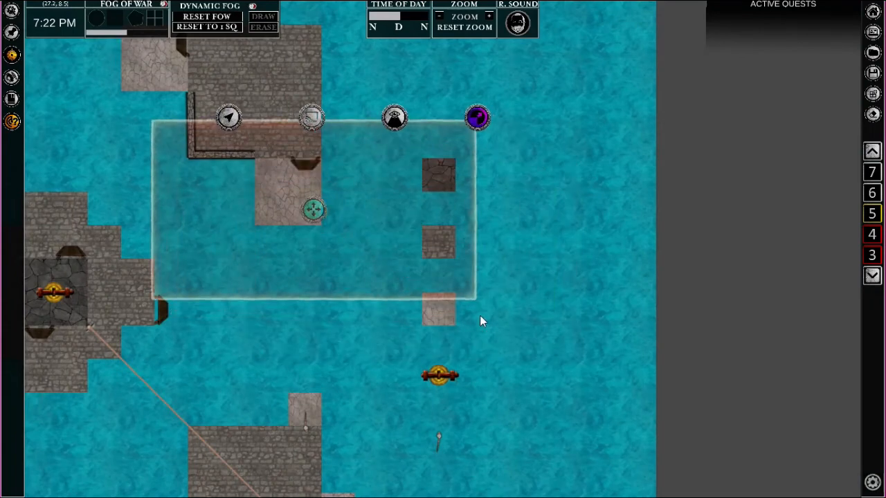
left_click_drag(477, 119, 640, 51)
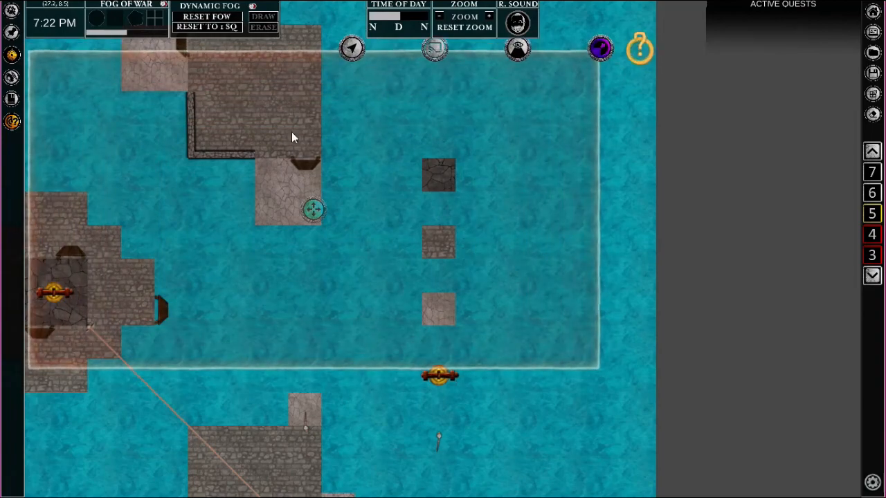
scroll(394, 190, "down", 4)
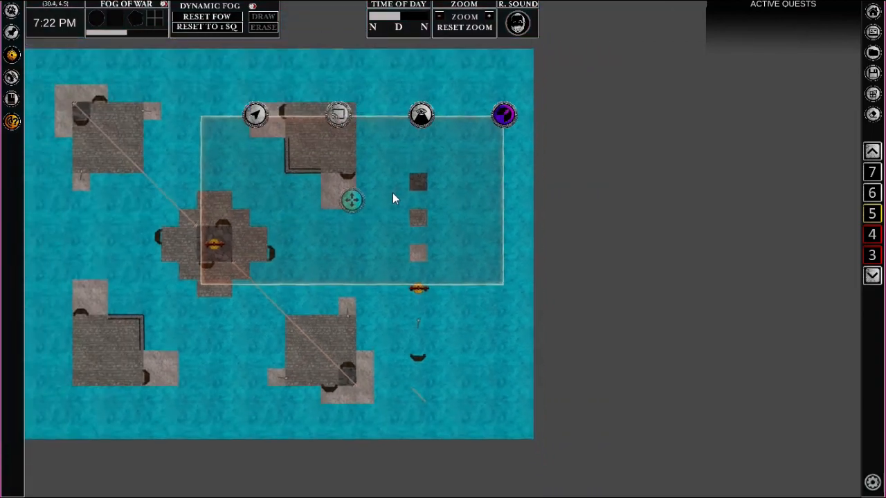
Reposition the player view box around the map, enlarge it to nearly the map's width, centre it and hide it.
left_click_drag(353, 201, 170, 135)
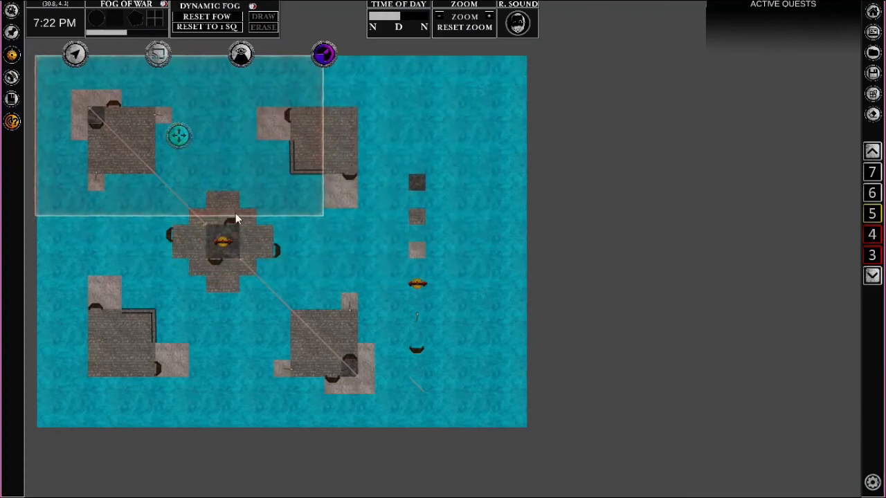
left_click_drag(179, 135, 182, 346)
left_click_drag(326, 261, 404, 211)
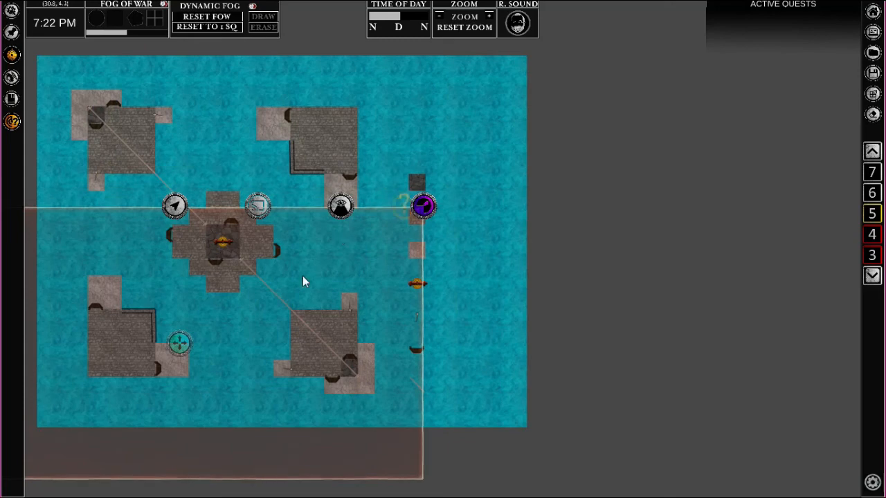
left_click_drag(181, 348, 282, 242)
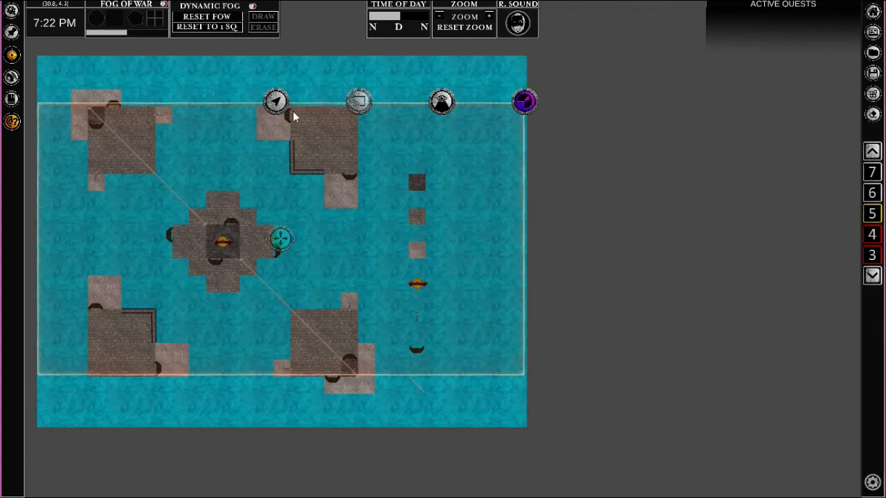
left_click(12, 55)
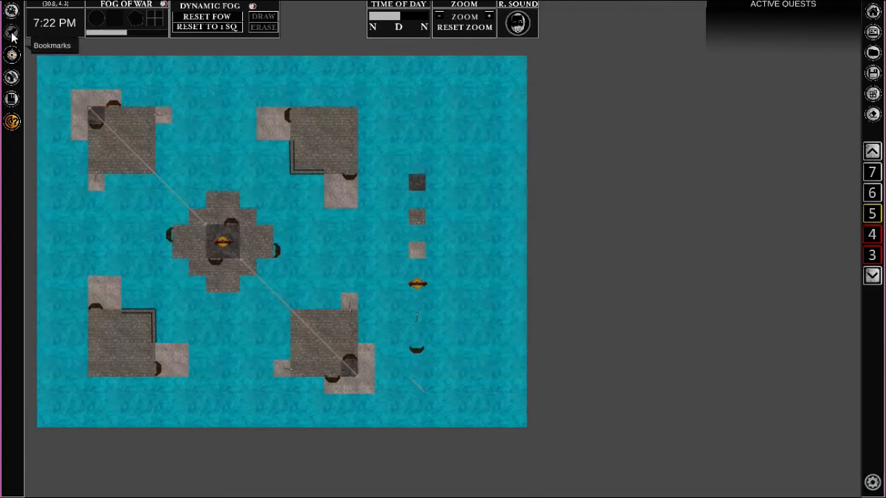
Jump to the StartPoint bookmark and raise the displayed map level to 6.
left_click(12, 35)
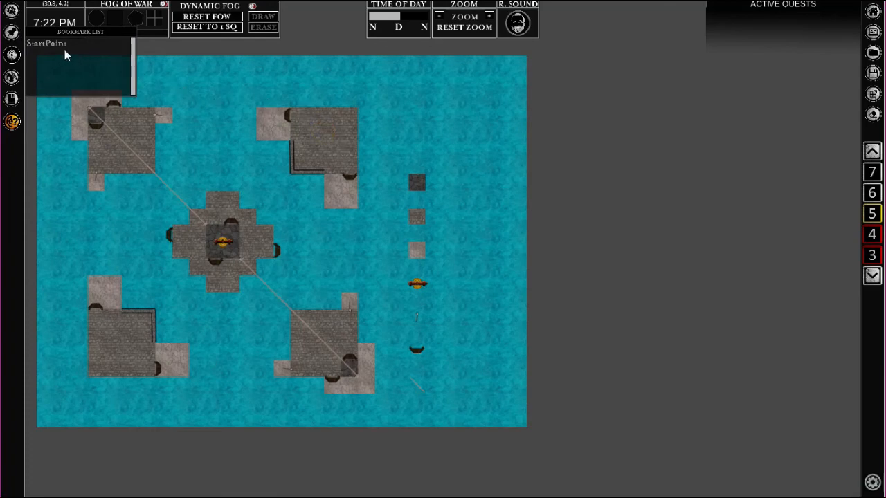
left_click(36, 46)
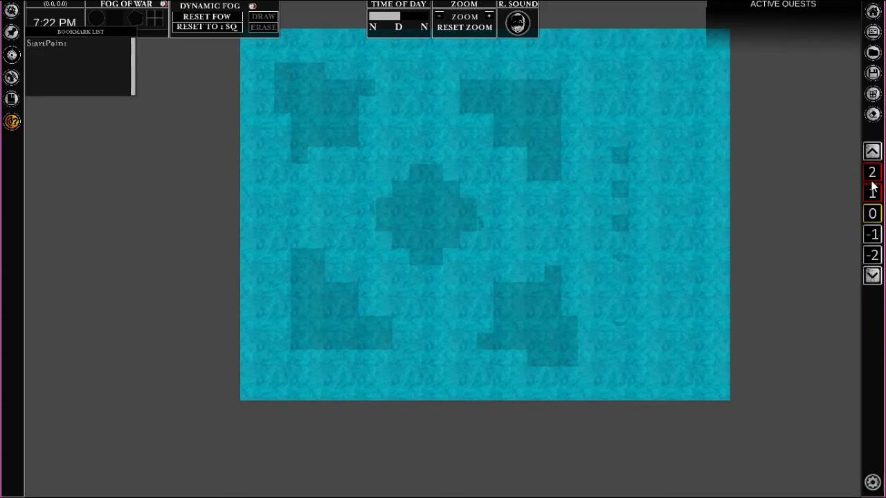
left_click(871, 149)
left_click(871, 149)
left_click(871, 149)
scroll(874, 176, "up", 3)
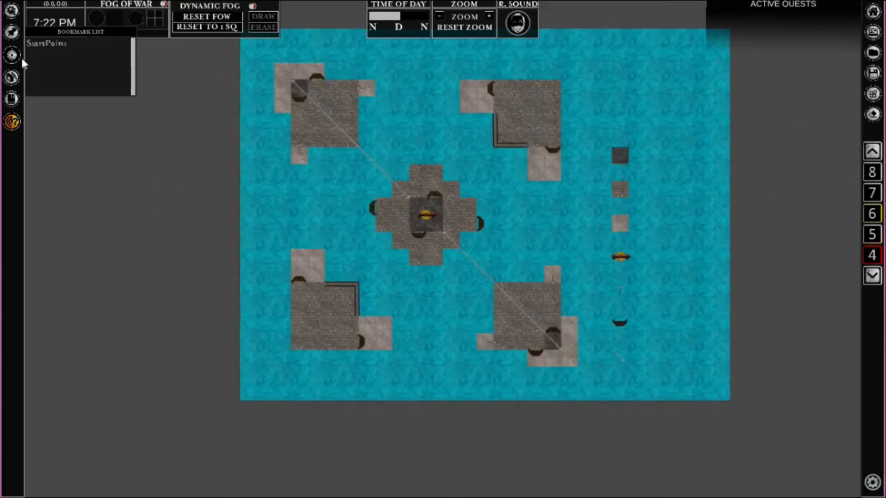
Show the Quick Access Plugins list and move the bookmark list clear of it.
left_click(12, 15)
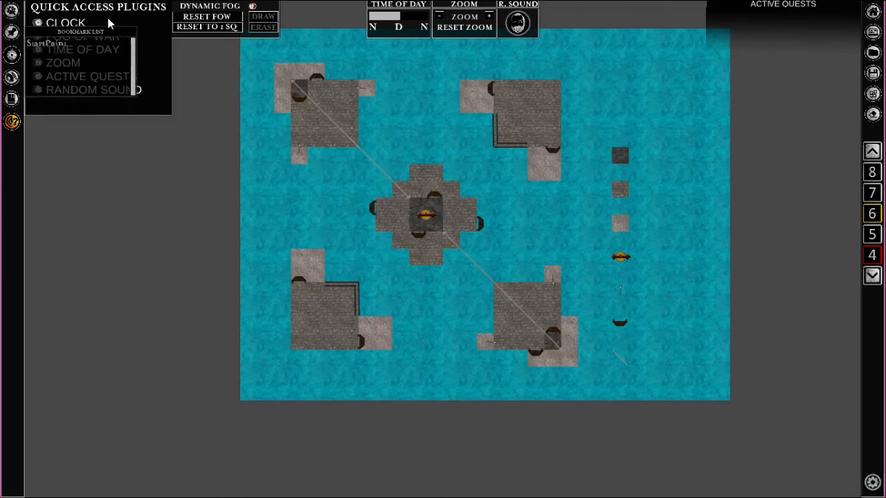
left_click_drag(58, 36, 78, 223)
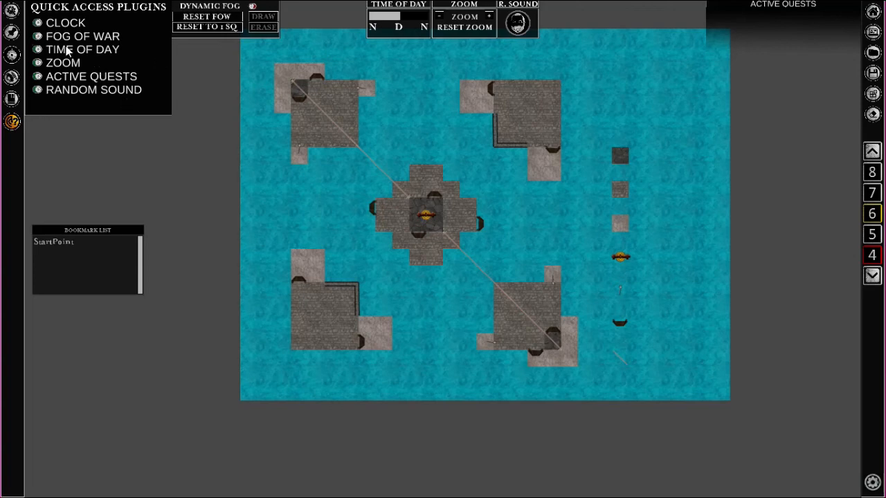
Try toggling the Fog of War and Random Sound quick access plugins.
left_click(38, 37)
left_click(39, 37)
left_click(38, 91)
Move the bookmark list closer to the plugins list, jump to the StartPoint bookmark and raise the displayed map level to 4.
left_click_drag(119, 234, 133, 189)
left_click(92, 199)
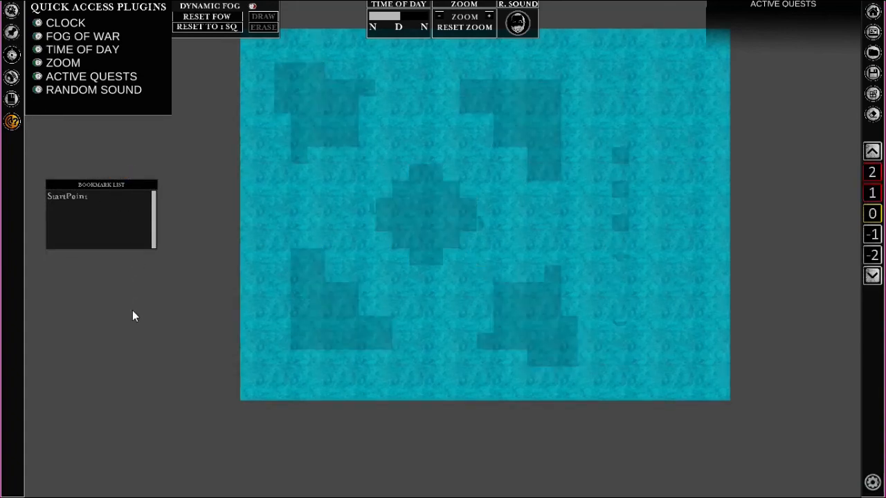
left_click(871, 173)
left_click(872, 173)
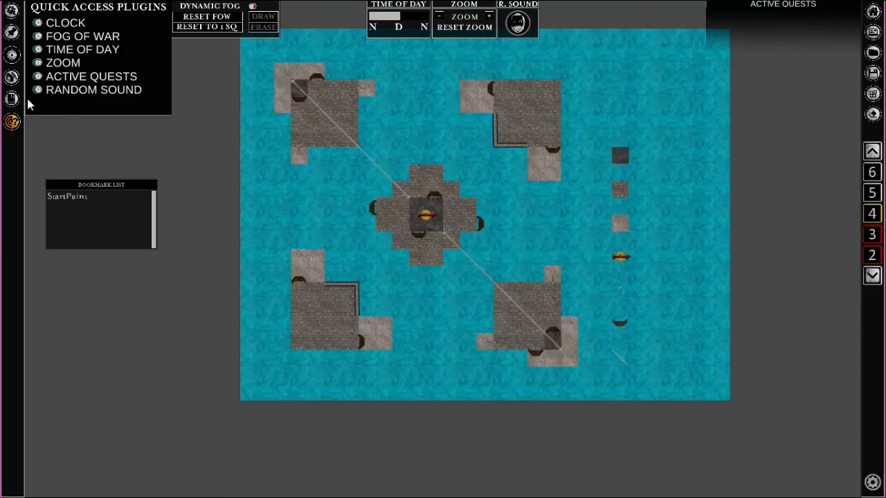
Move the bookmark list just beneath the Quick Access Plugins list and hide it.
left_click_drag(112, 185, 114, 146)
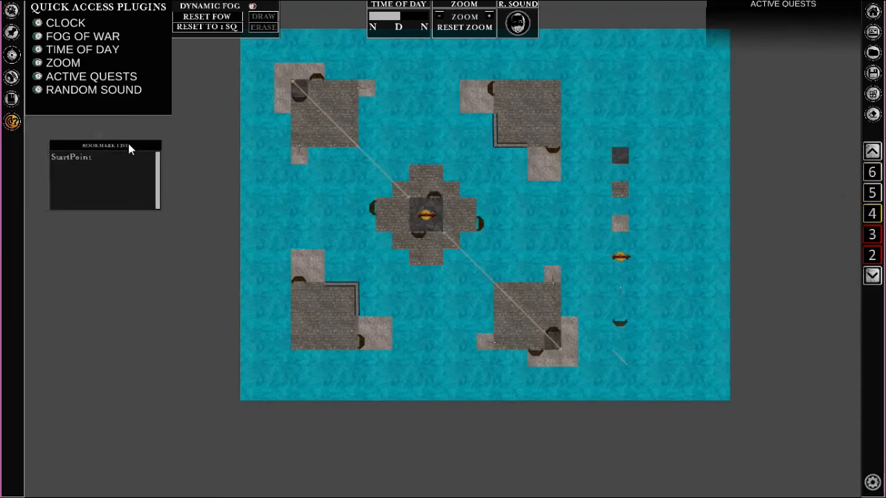
left_click(12, 35)
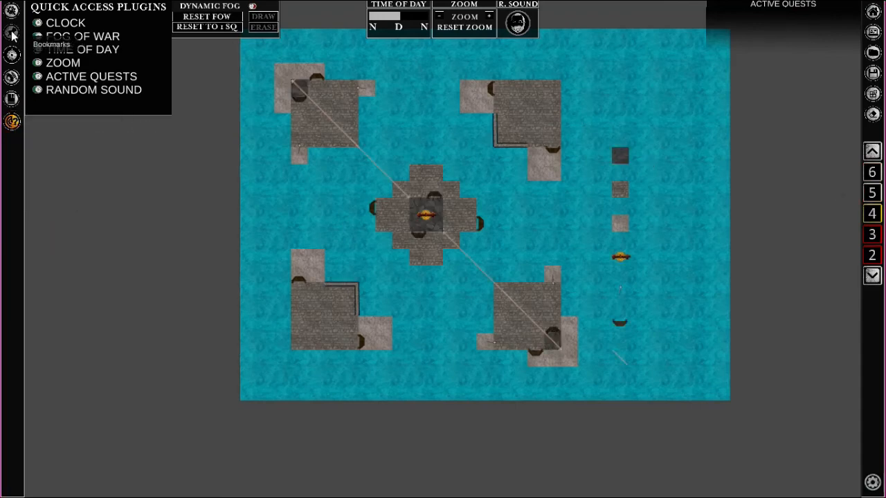
Leave the scenario map for the module that manages worlds, campaigns and the encyclopedia.
left_click(875, 10)
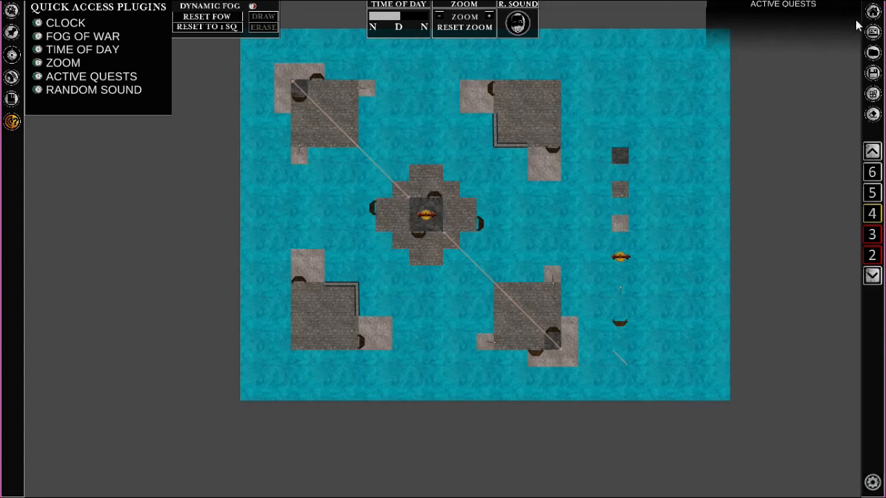
mouse_move(876, 15)
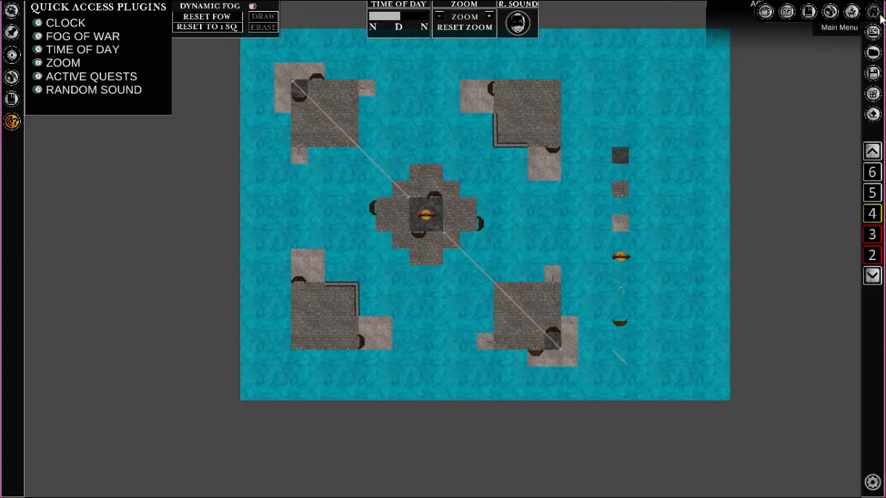
left_click(808, 13)
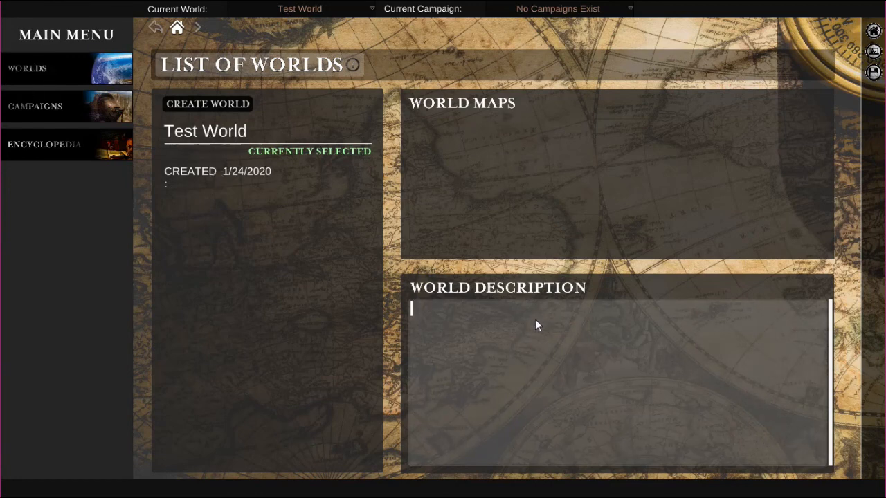
Examine the naming prompt for a new world without creating one, and check the world description field.
mouse_move(355, 67)
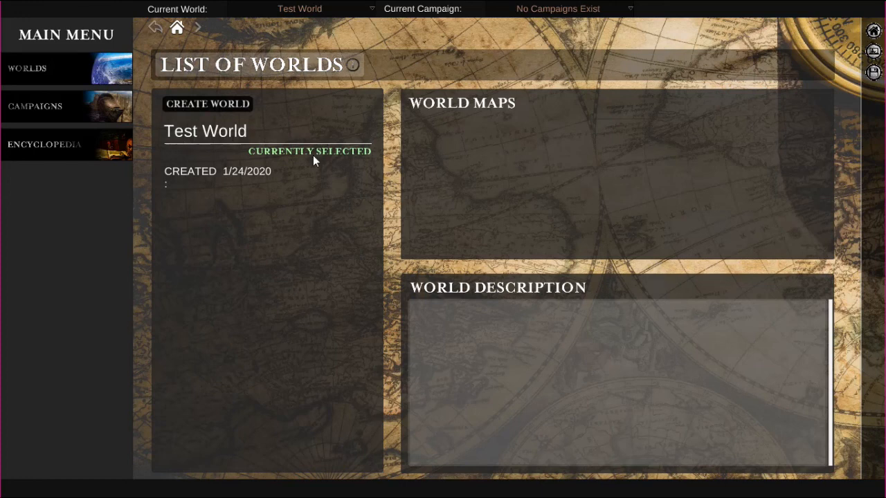
left_click(211, 106)
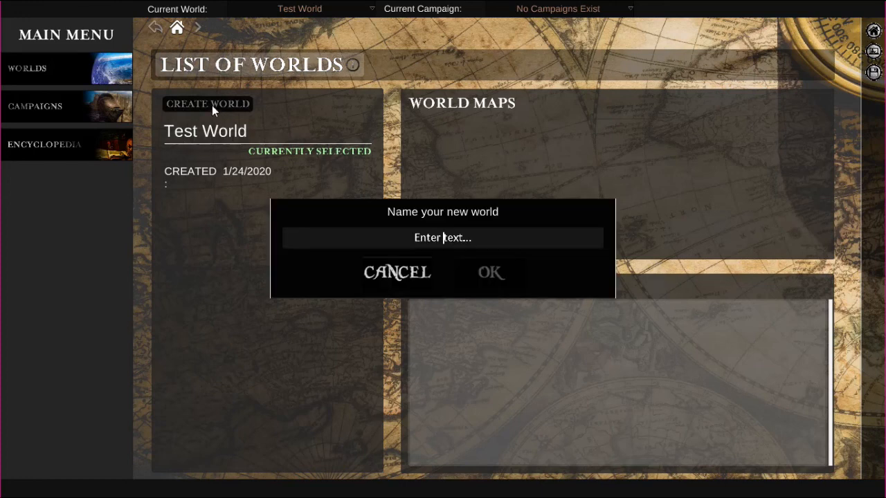
left_click(396, 272)
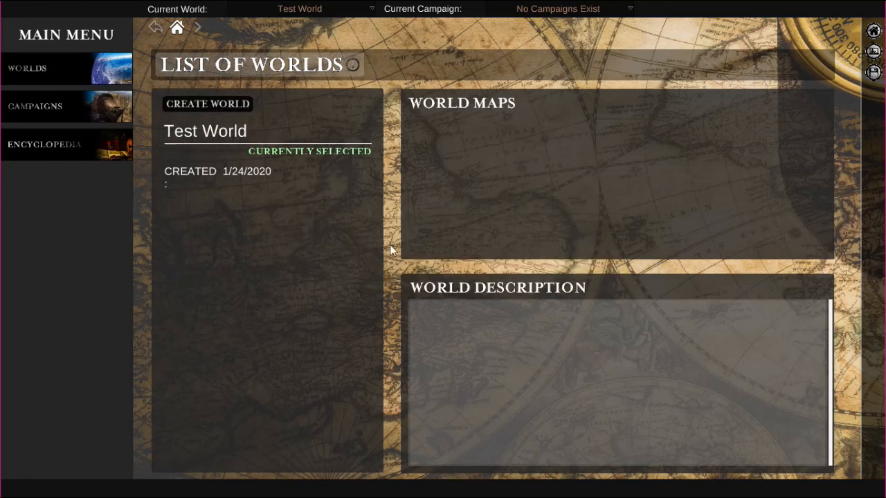
left_click(574, 306)
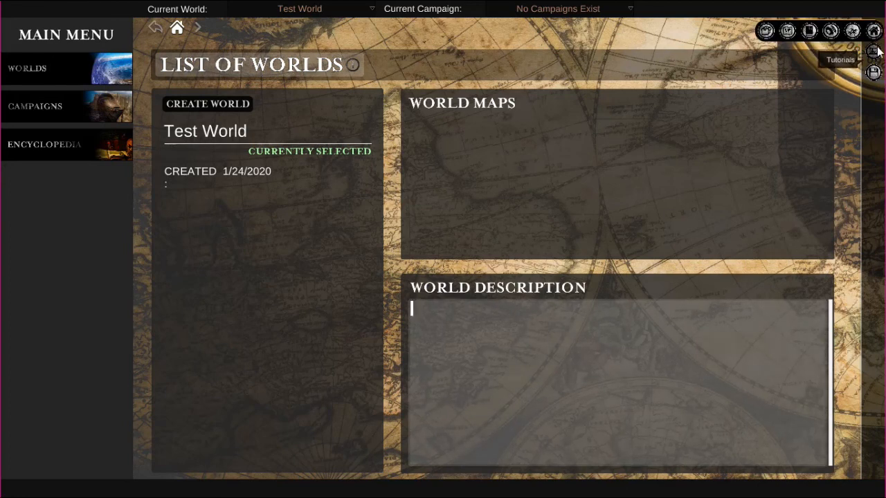
View the list of campaigns and open the encyclopedia for Test World.
left_click(34, 107)
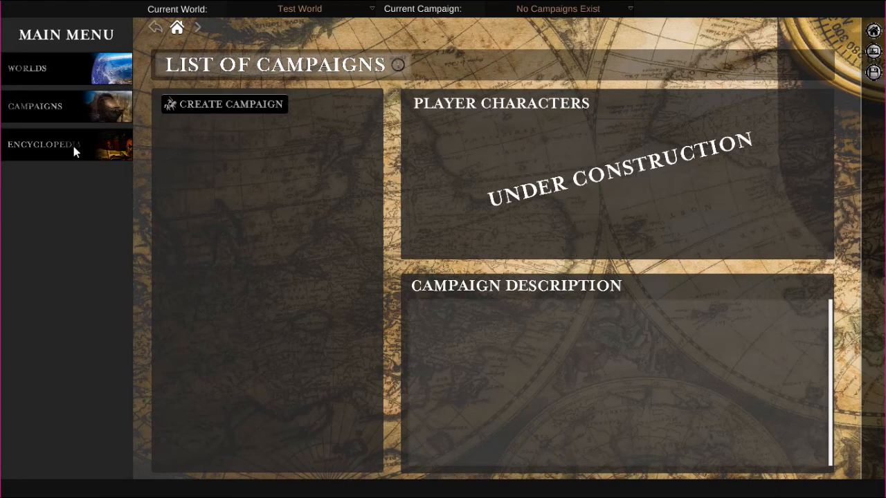
left_click(49, 147)
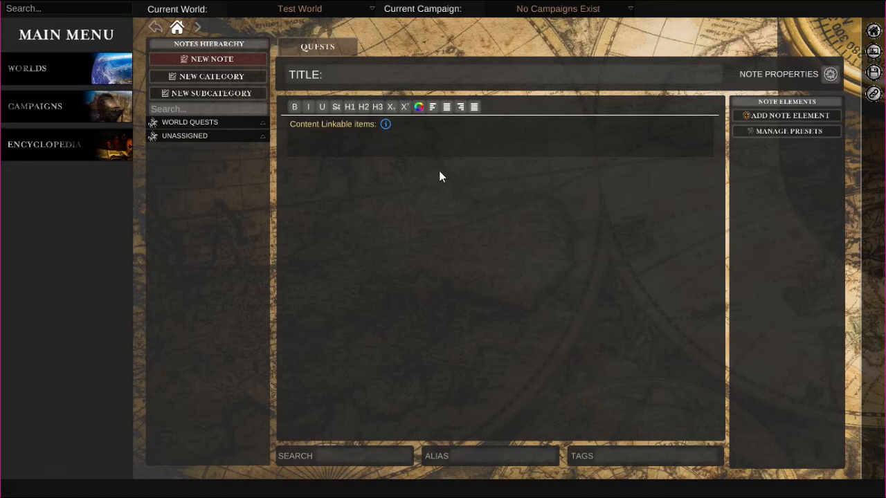
Examine the naming prompt for a new note category and the current world and campaign choices without changing anything.
left_click(211, 77)
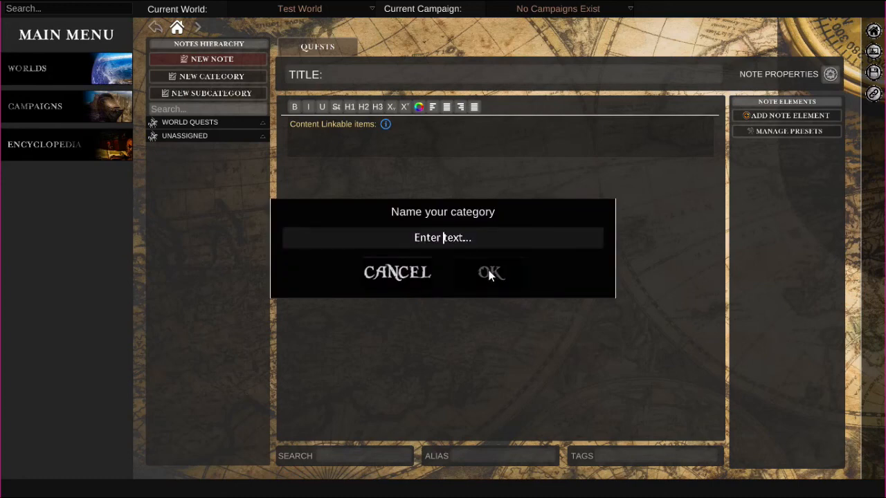
left_click(402, 276)
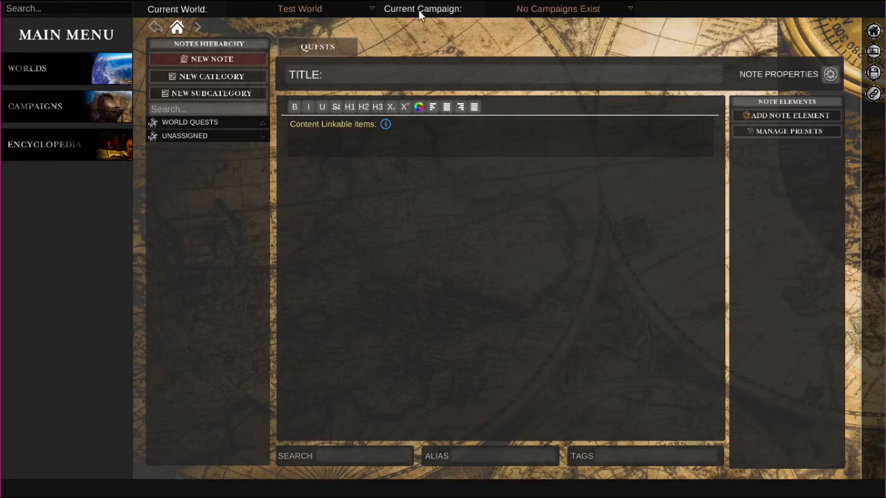
left_click(372, 11)
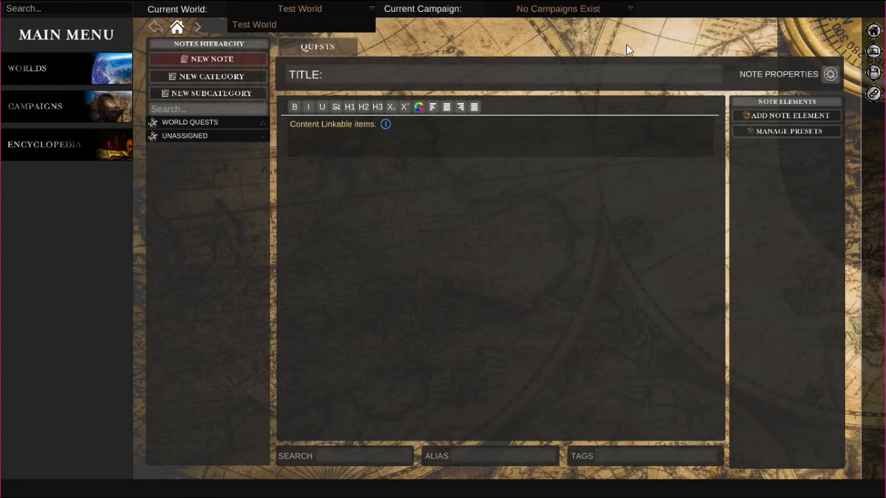
left_click(623, 10)
left_click(626, 14)
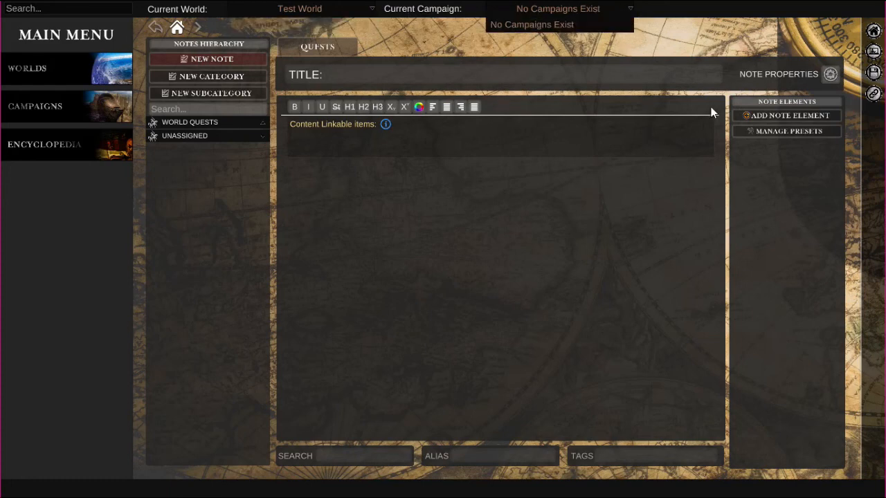
left_click(742, 53)
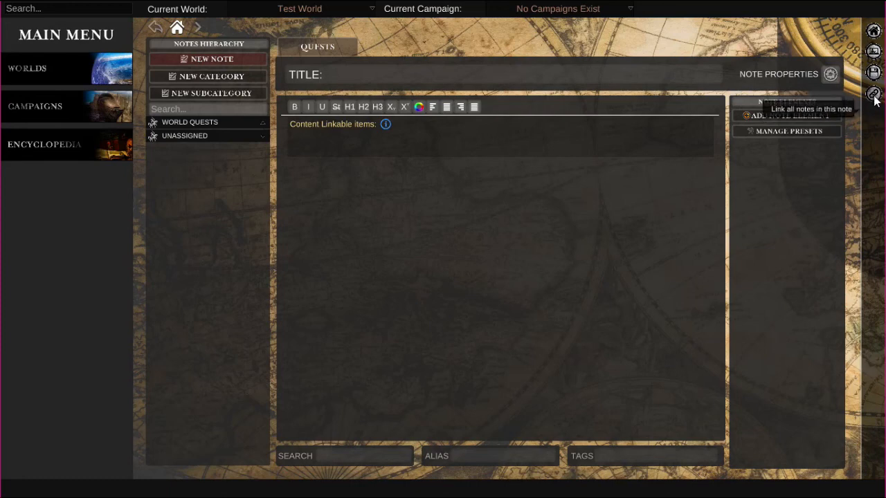
mouse_move(873, 31)
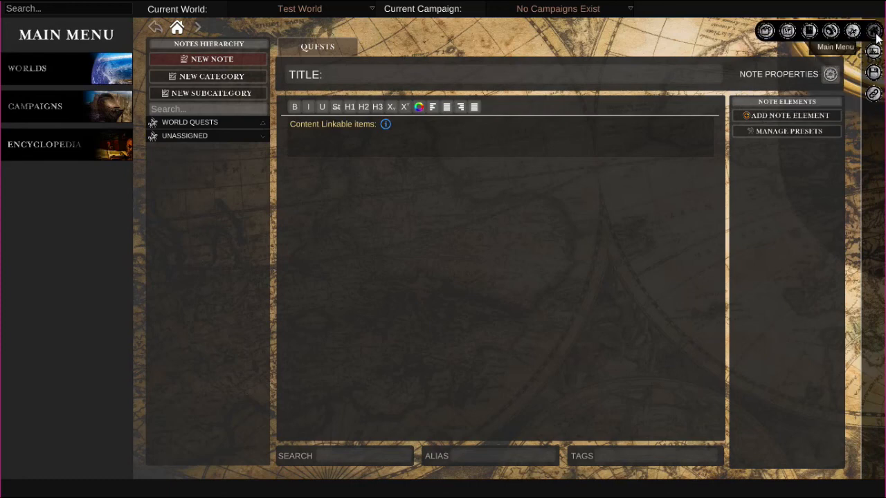